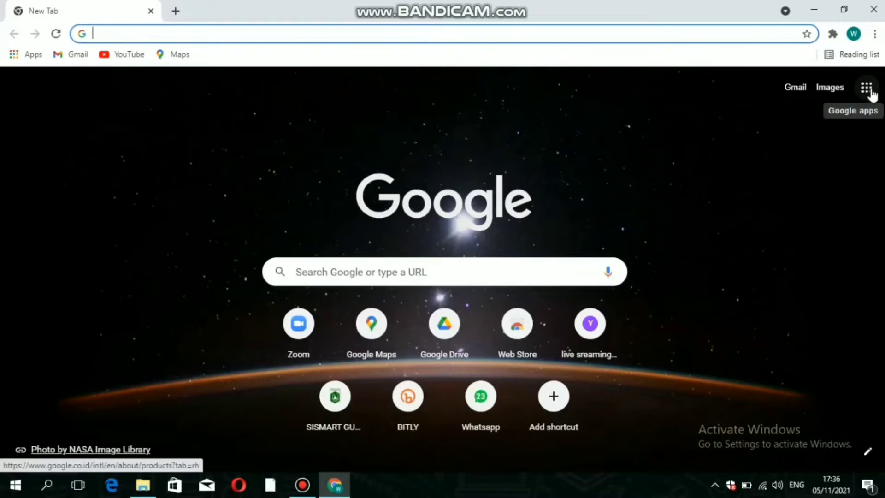
Open Google Drive and create a new blank Google Form
click(18, 57)
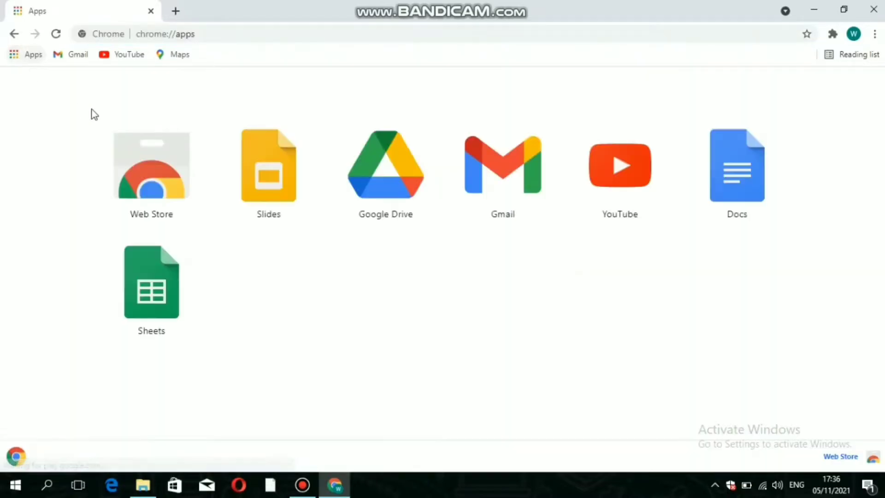
click(387, 197)
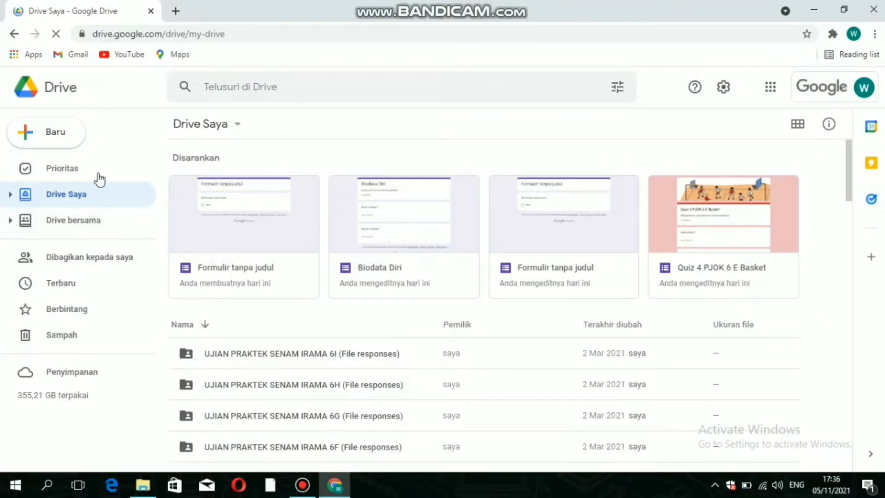
click(50, 133)
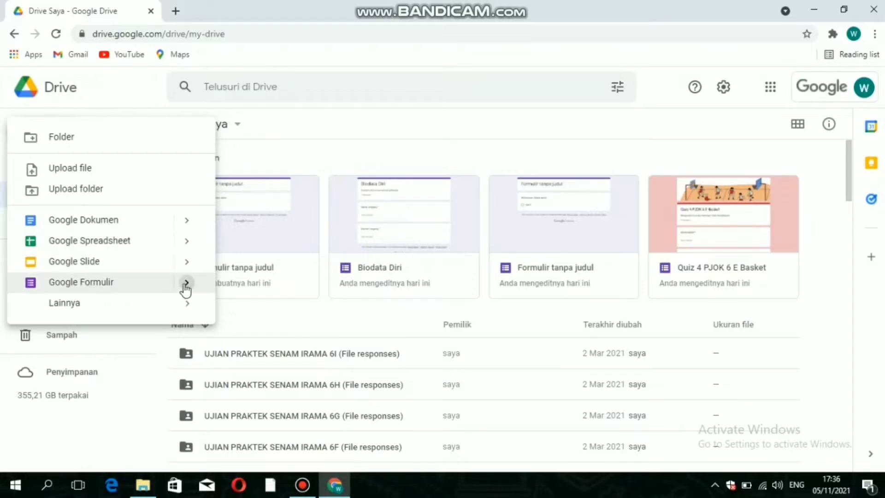
mouse_move(187, 283)
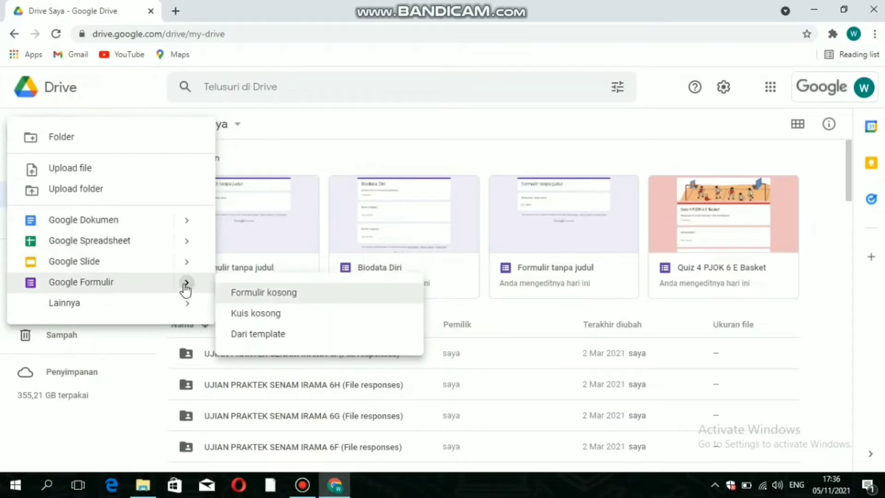
click(267, 294)
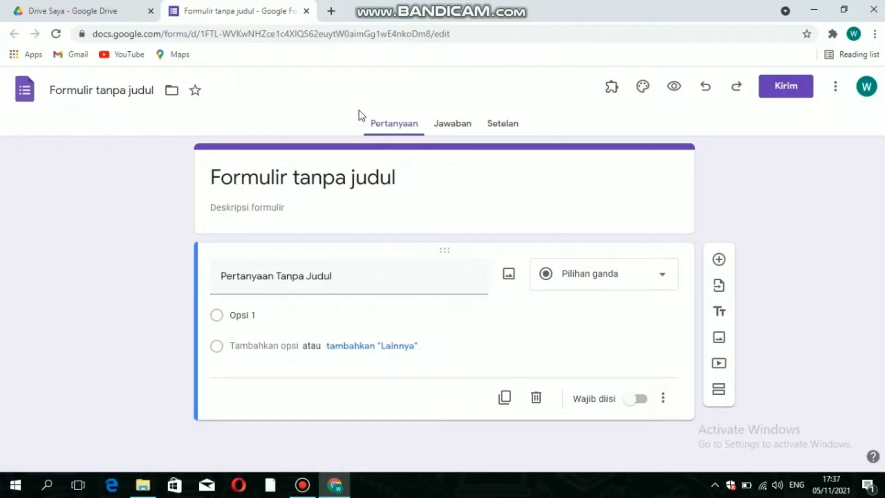
Replace the form's default title with "Tugas 1 Kebugaran Jasmani"
click(411, 180)
key(BackSpace)
key(BackSpace)
key(BackSpace)
key(BackSpace)
key(BackSpace)
key(BackSpace)
key(BackSpace)
key(BackSpace)
key(BackSpace)
key(BackSpace)
key(BackSpace)
key(BackSpace)
key(BackSpace)
key(BackSpace)
key(BackSpace)
key(BackSpace)
key(BackSpace)
key(BackSpace)
key(BackSpace)
key(BackSpace)
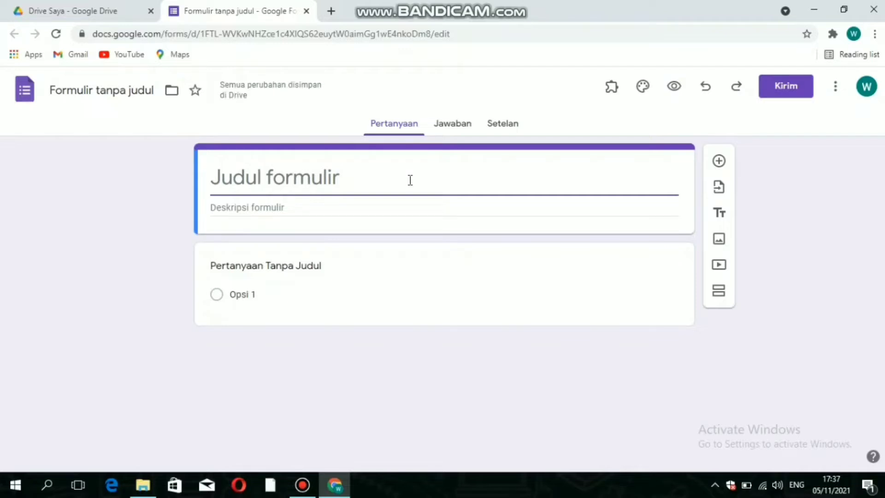
text(T)
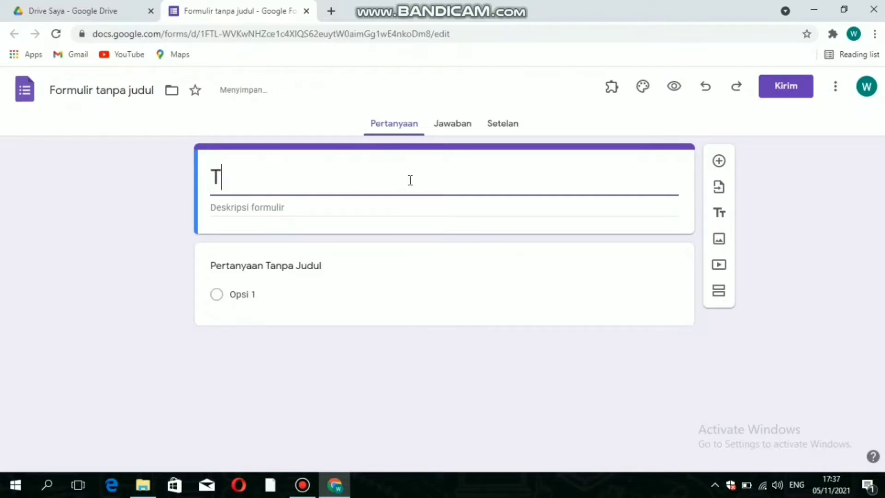
text(ugas)
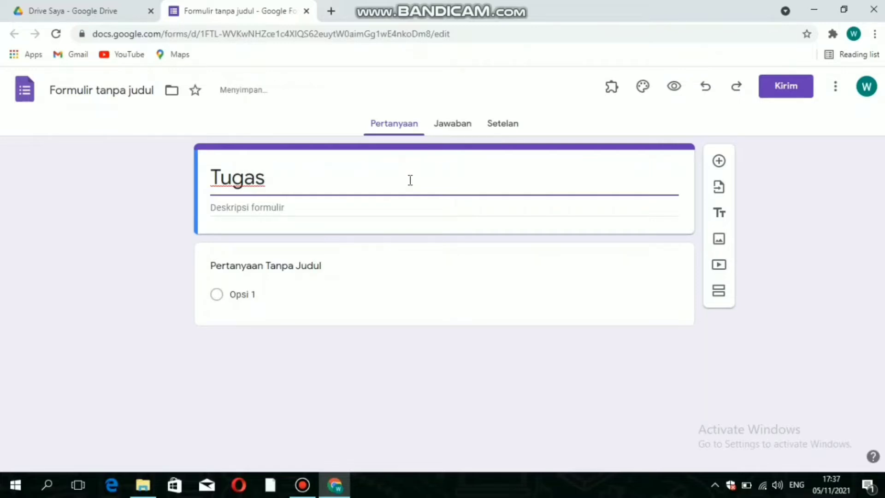
text( 1 Ke)
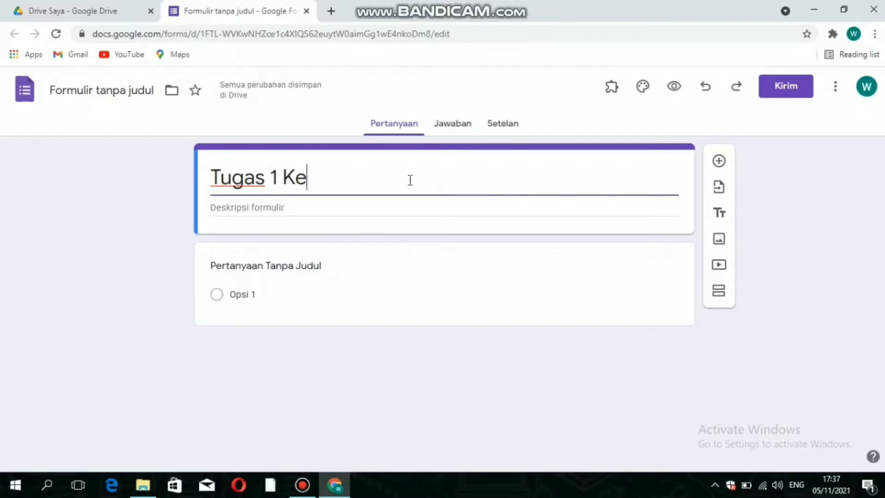
text(bugaran)
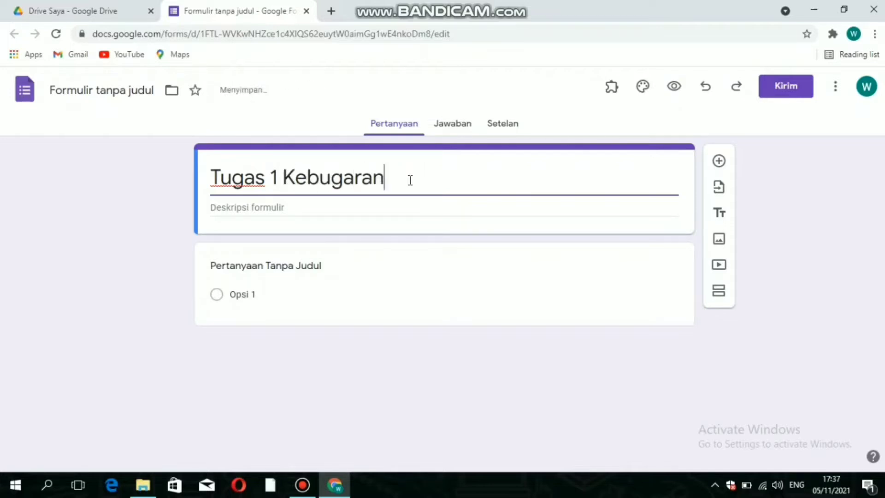
text( Jasmani)
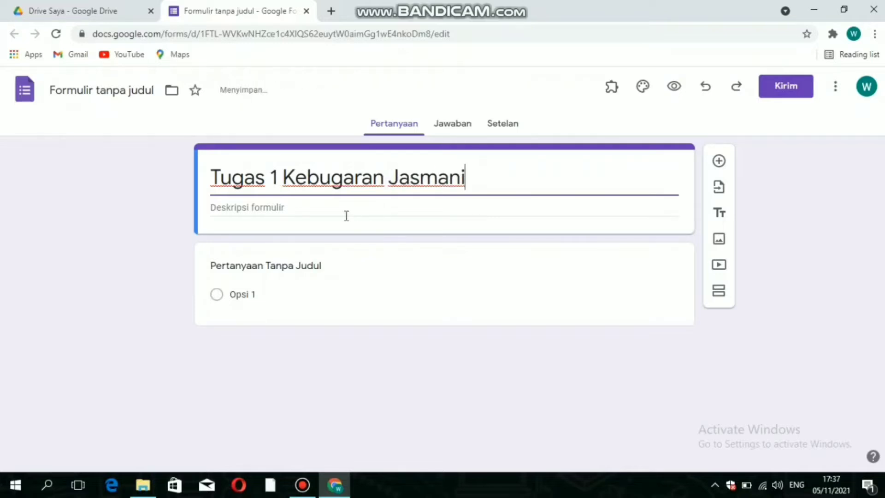
Enter "Membuat video pembelajaran Kebugaran Jasmani" as the form description
click(247, 208)
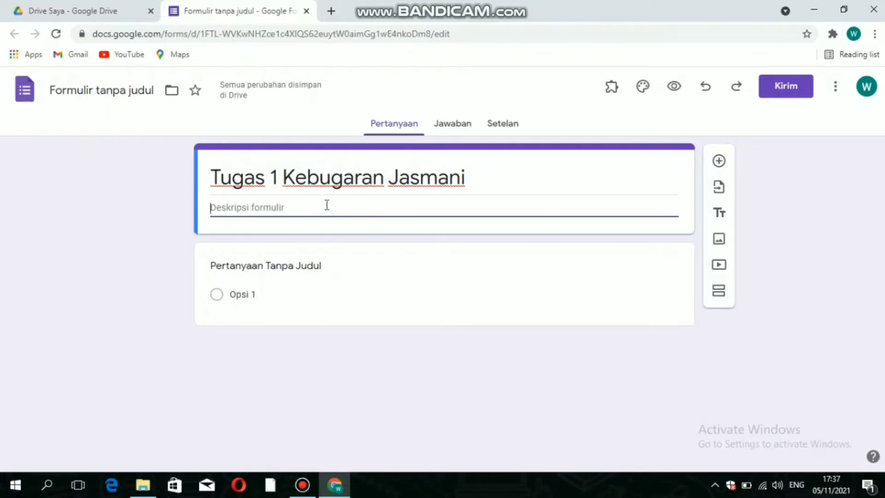
text(Membuat)
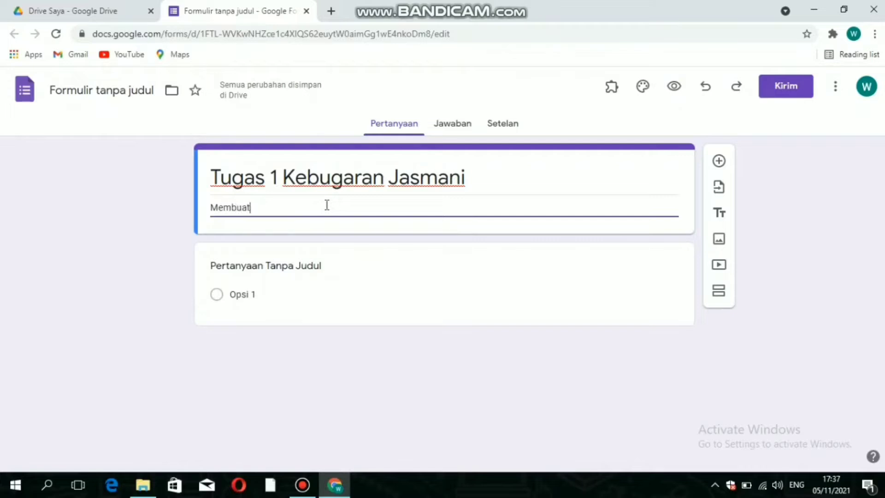
text( video)
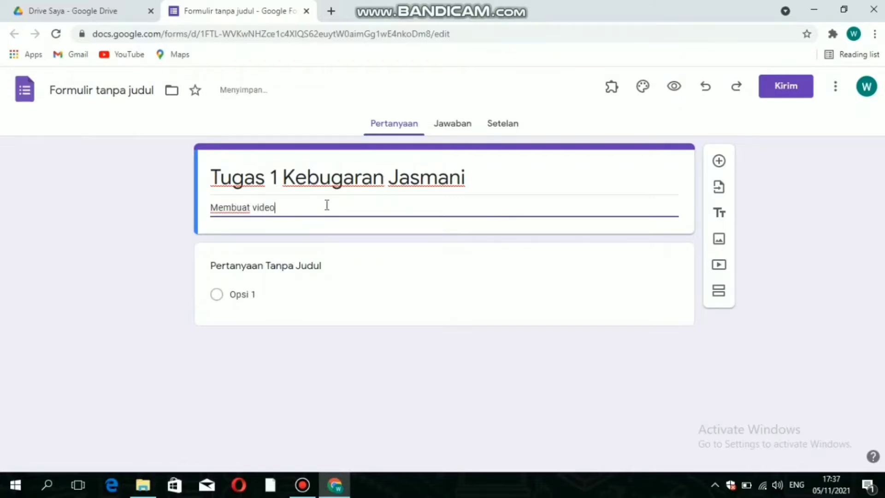
text( pembela)
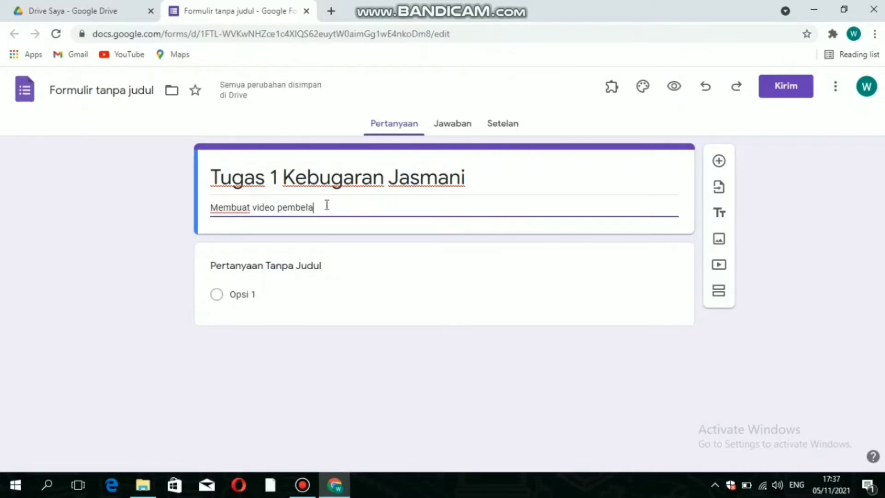
text(jaran)
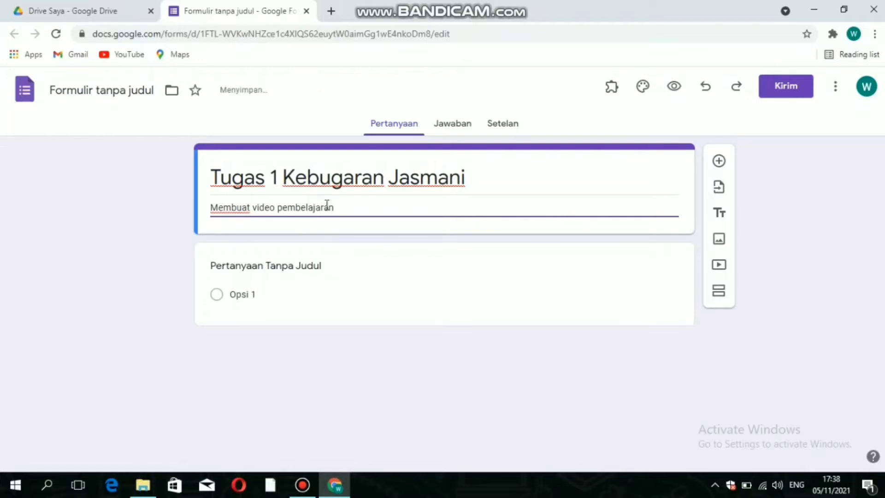
text( Kebugaran jas)
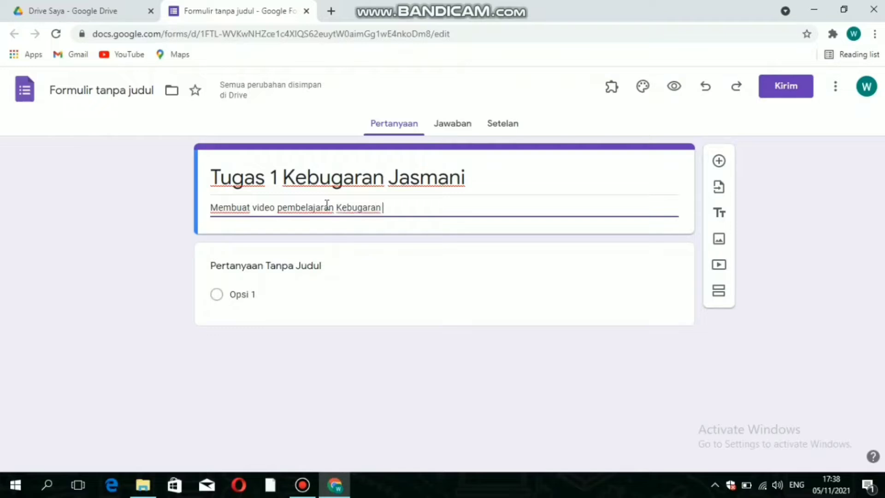
text(mani)
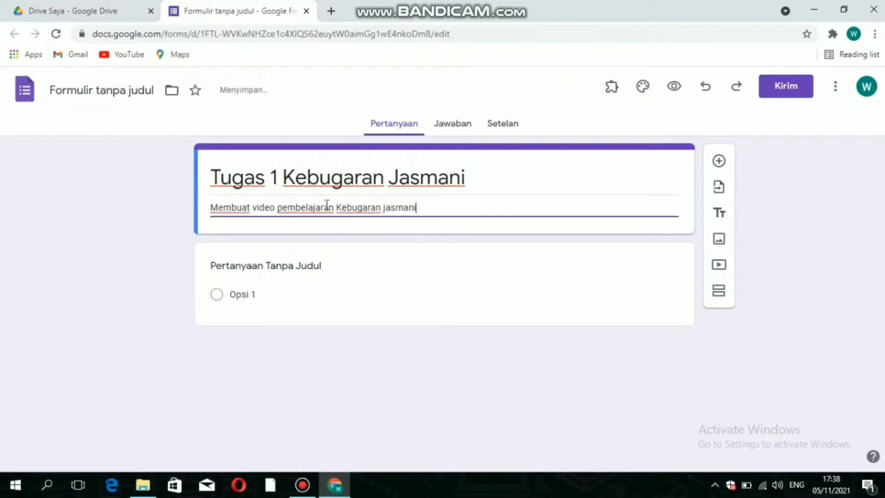
key(Left)
key(Left)
key(Left)
key(Left)
key(BackSpace)
text(J)
click(143, 207)
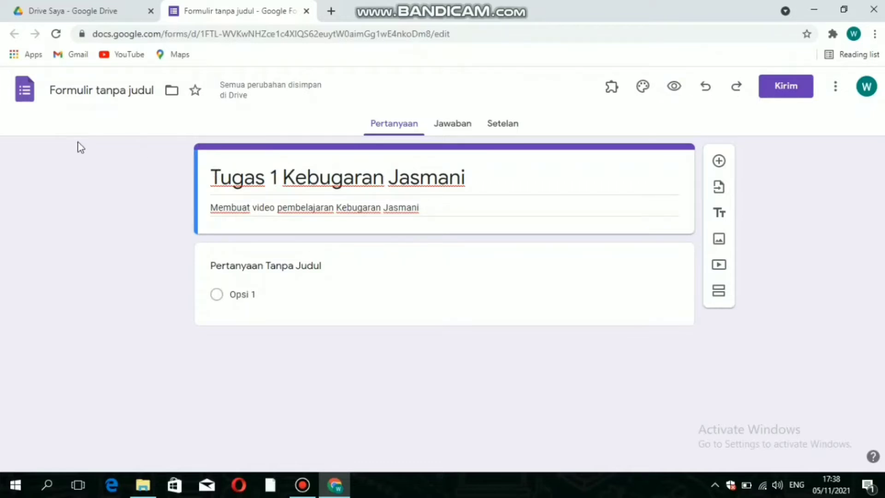
Name the form file "Tugas 1 Kebugaran Jasmani" to match the form title
click(80, 94)
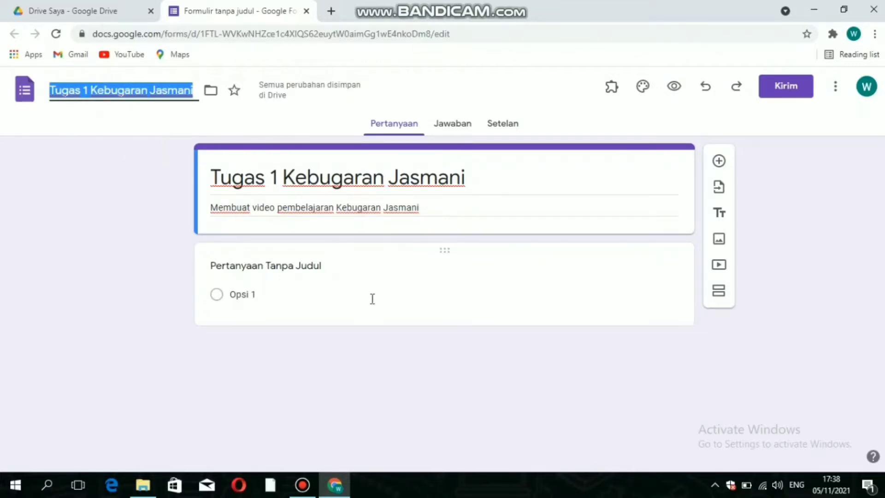
click(424, 282)
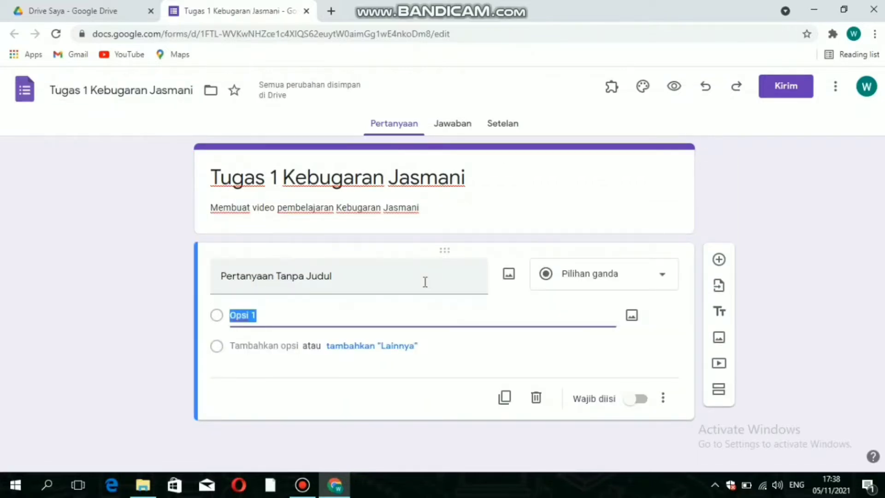
Turn the untitled question into a required short-answer (Jawaban singkat) question titled "Nama Lengkap"
click(432, 287)
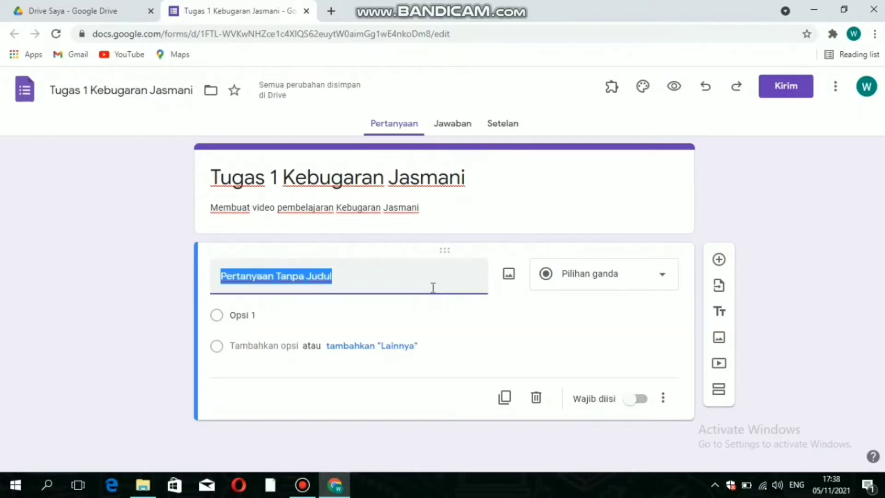
text(Nama Len)
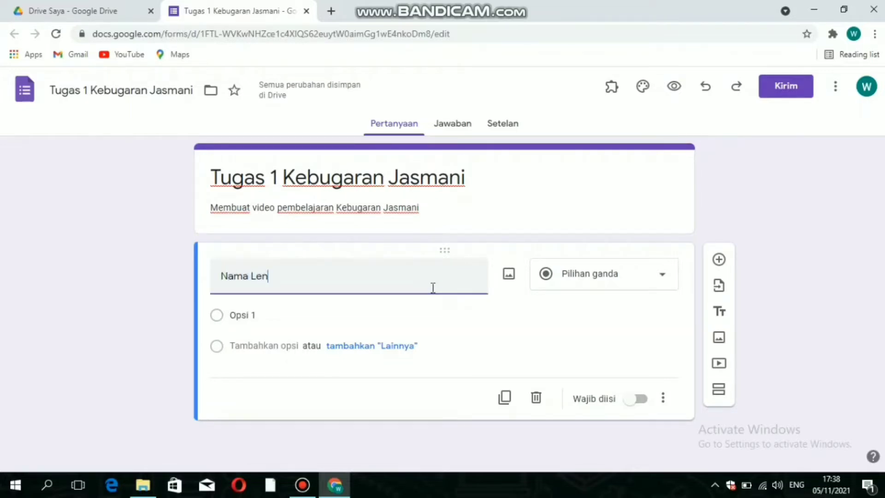
text(gkap)
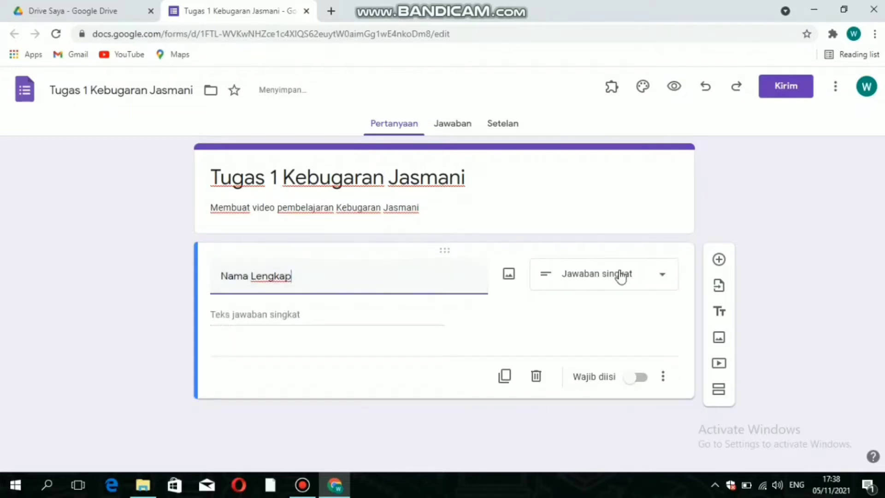
click(623, 278)
click(613, 103)
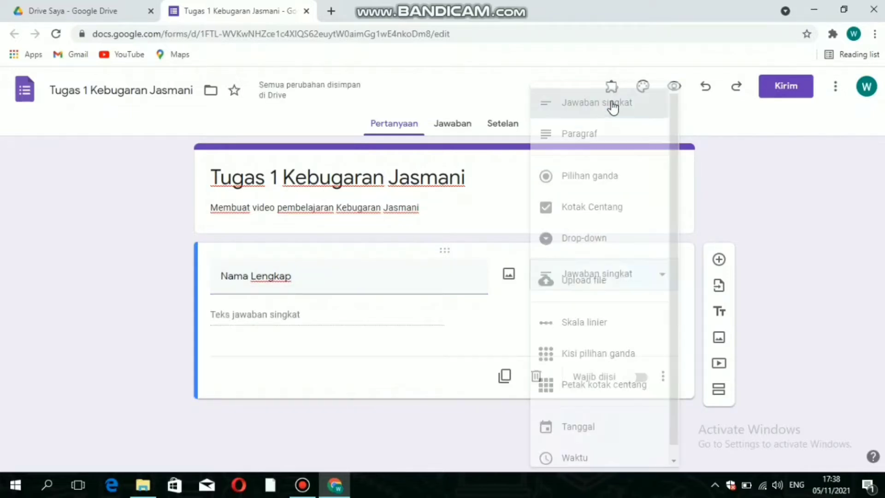
click(641, 381)
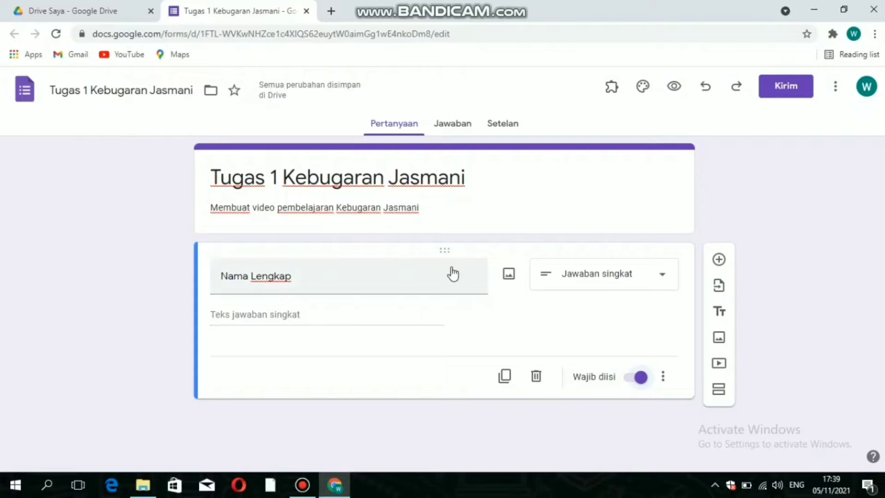
Add a second question titled "Kelas" with the multiple choice (Pilihan ganda) type
click(720, 260)
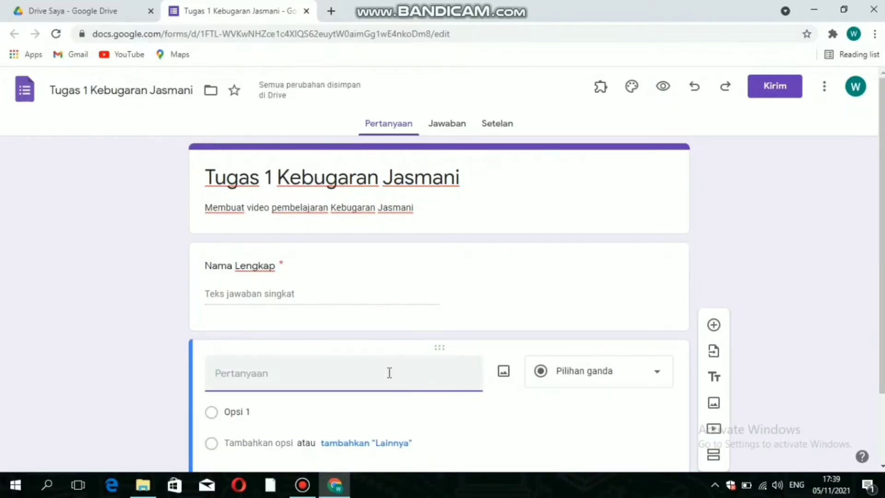
text(Kelas)
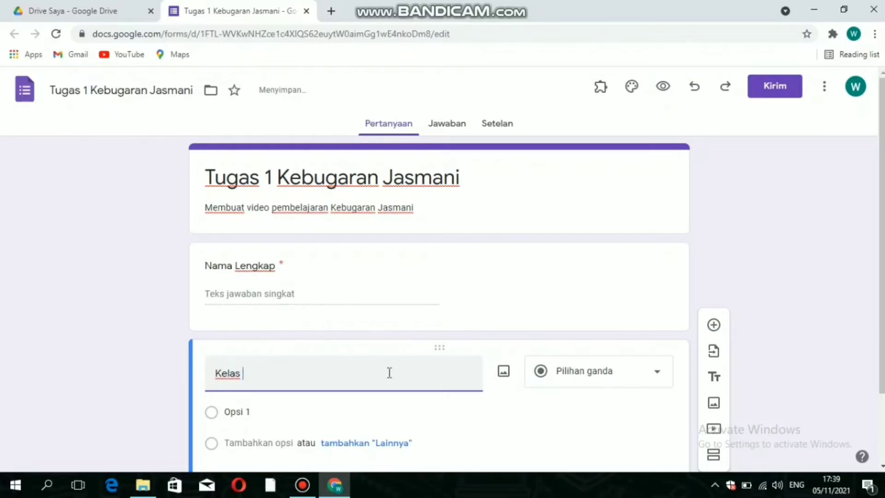
scroll(410, 367, down, 2)
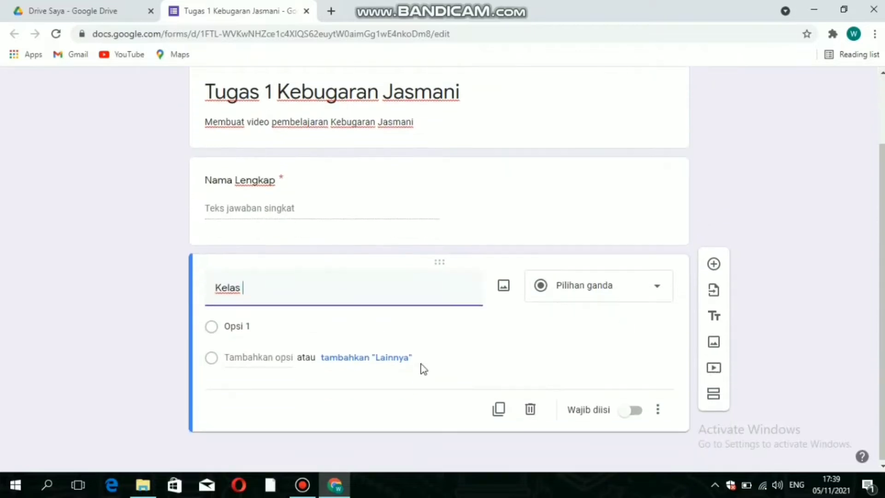
click(628, 286)
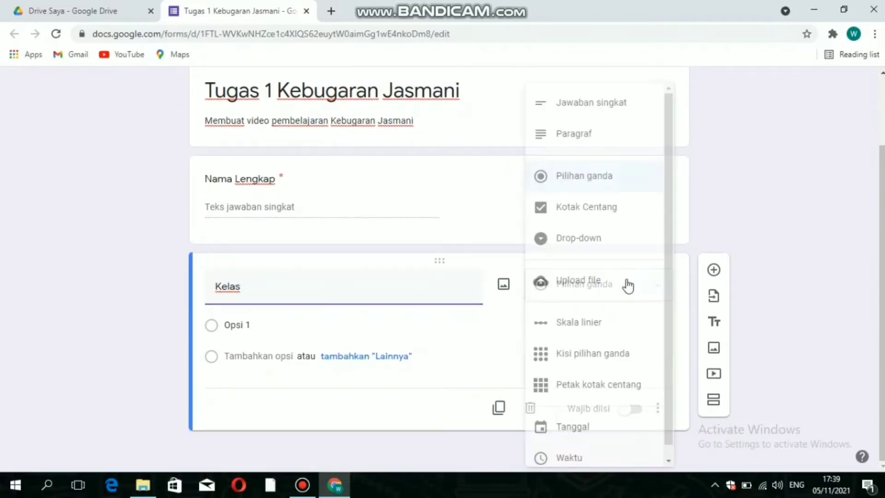
click(624, 179)
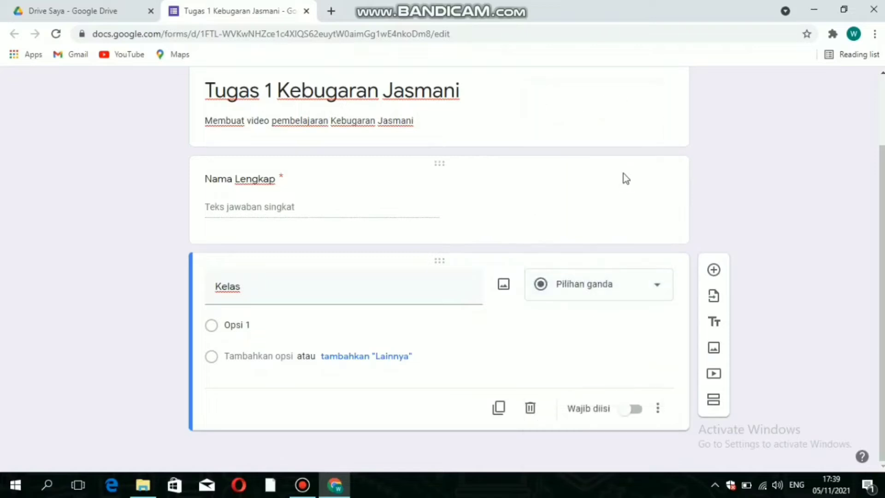
Enter the answer options "6 A", "6B" and "6C" for the Kelas question and add a fourth option
click(286, 326)
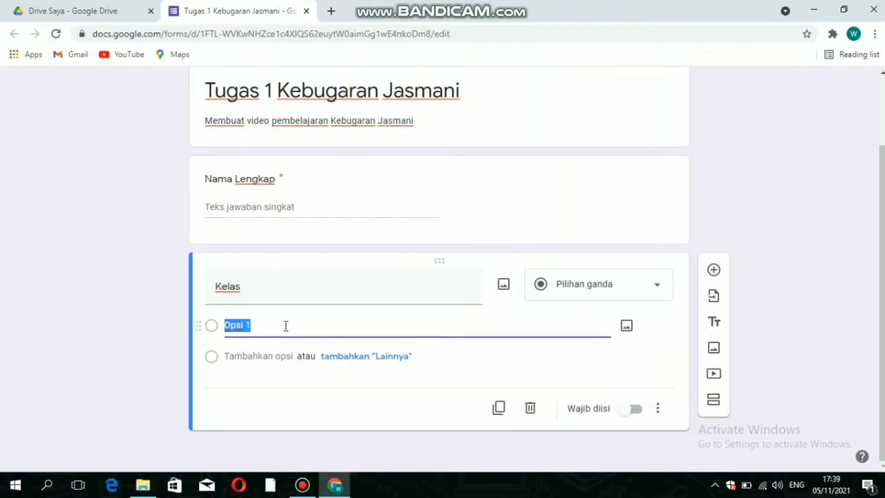
text(6 a)
key(BackSpace)
key(Return)
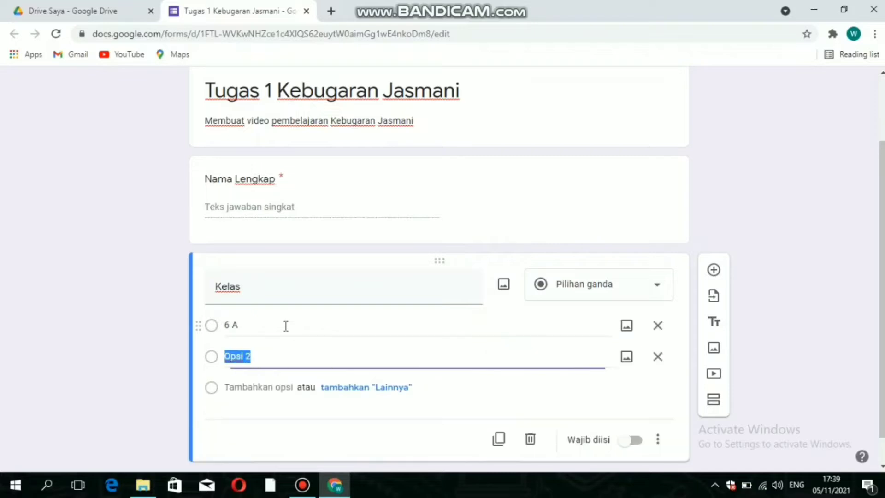
text(6B)
key(Return)
text(6C)
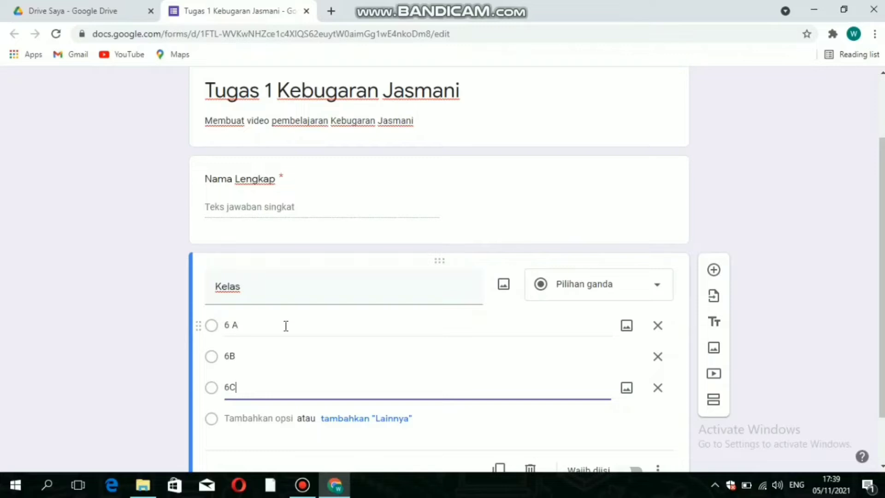
key(Return)
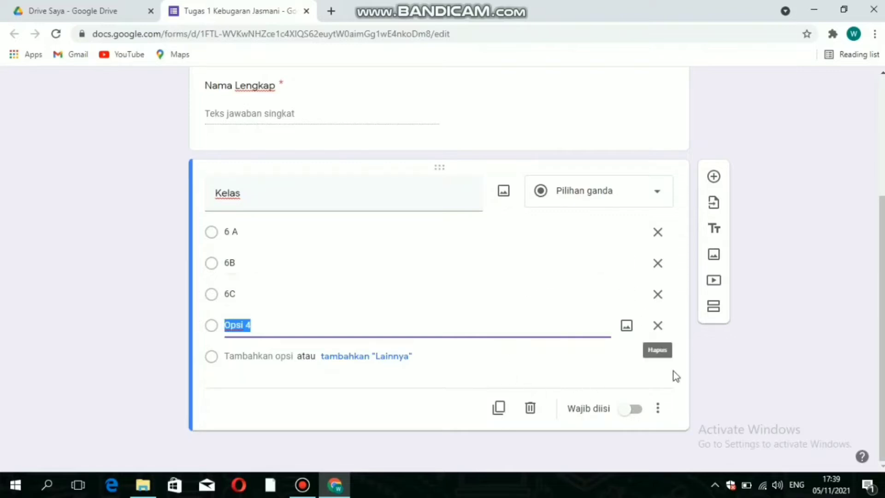
Make the Kelas question required (Wajib diisi) and add a new section after it
click(636, 409)
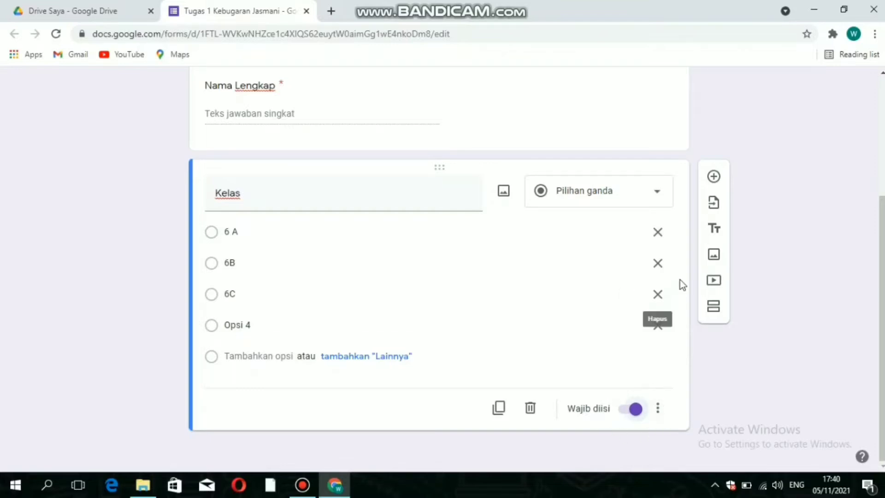
scroll(537, 309, up, 4)
scroll(537, 309, down, 4)
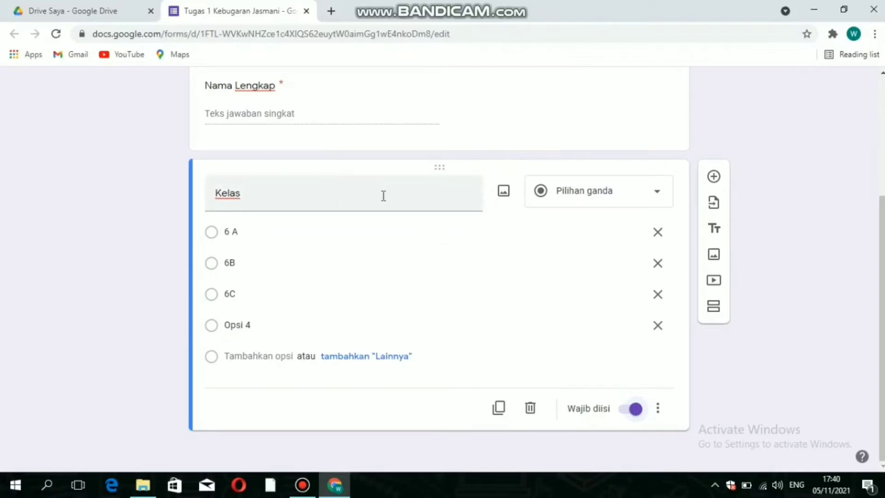
scroll(404, 225, up, 4)
scroll(404, 225, down, 4)
scroll(412, 203, up, 4)
scroll(412, 208, down, 4)
click(714, 309)
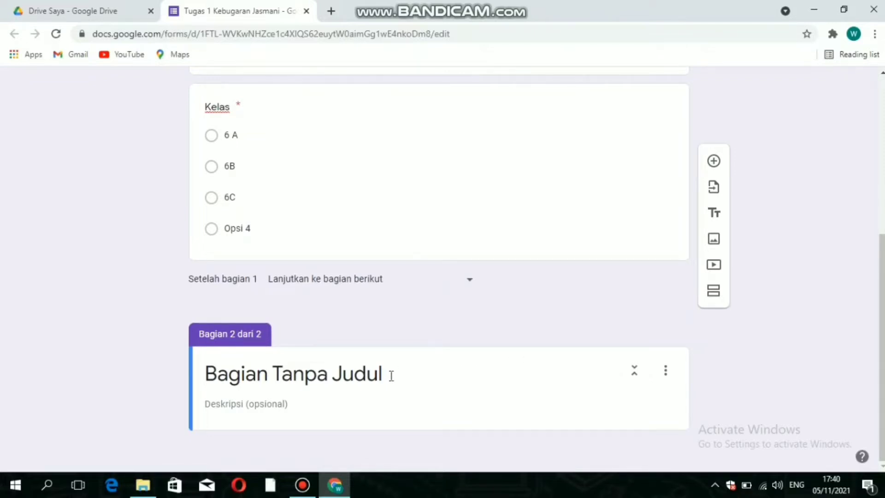
Replace the new section's default title with "CONTOH LATIHAN 10 KOMPONEN KEBUGARAN JASMANI"
click(391, 376)
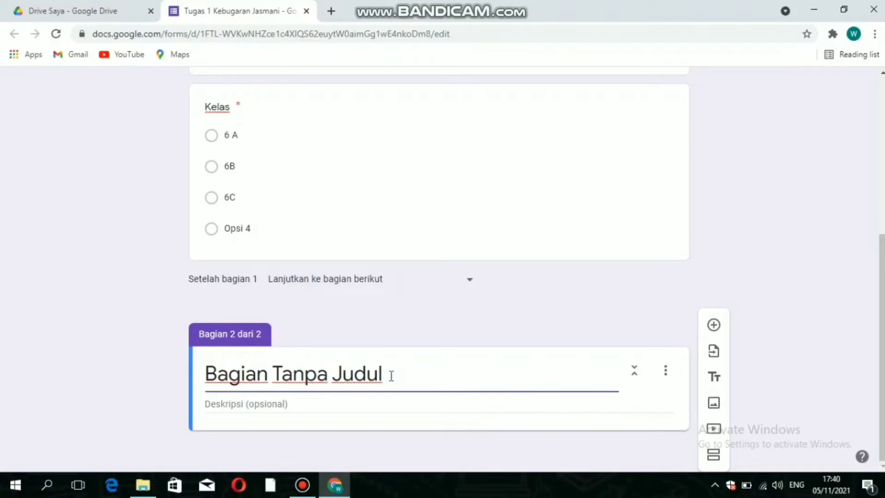
key(BackSpace)
key(BackSpace)
key(BackSpace)
key(BackSpace)
key(BackSpace)
key(BackSpace)
key(BackSpace)
key(BackSpace)
key(BackSpace)
key(BackSpace)
key(BackSpace)
key(BackSpace)
key(BackSpace)
key(BackSpace)
key(BackSpace)
key(BackSpace)
key(BackSpace)
key(BackSpace)
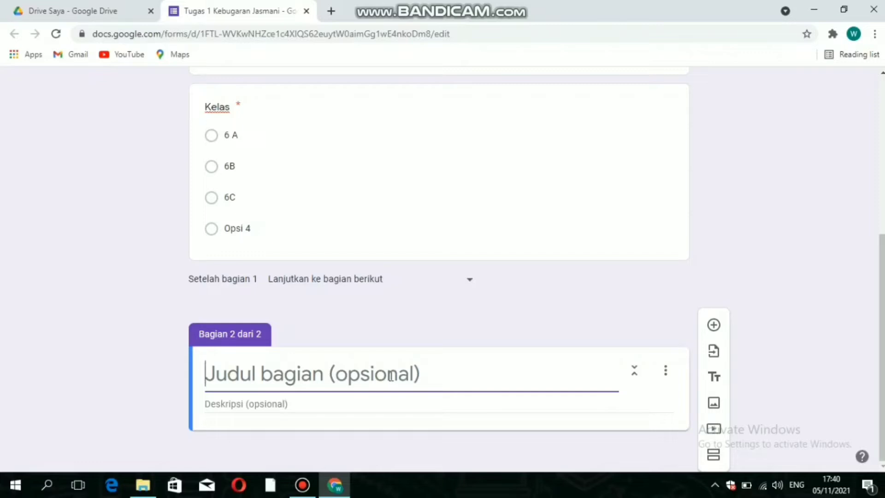
text(cON)
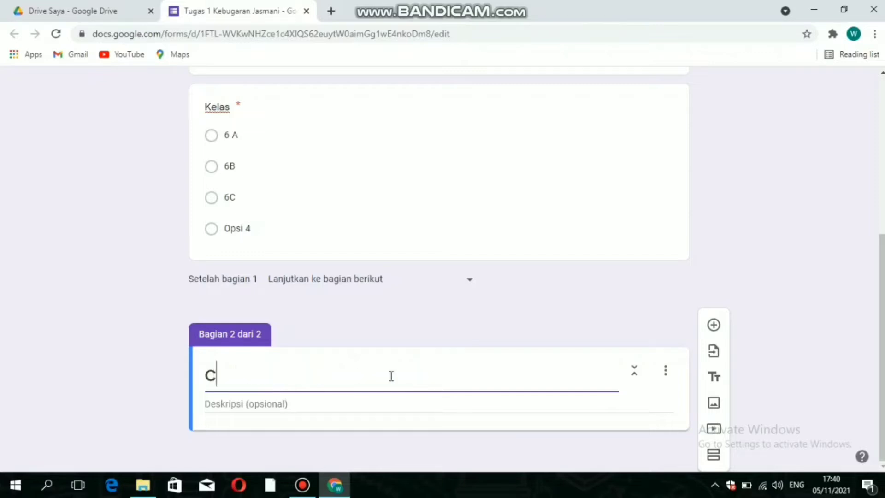
text(TOH )
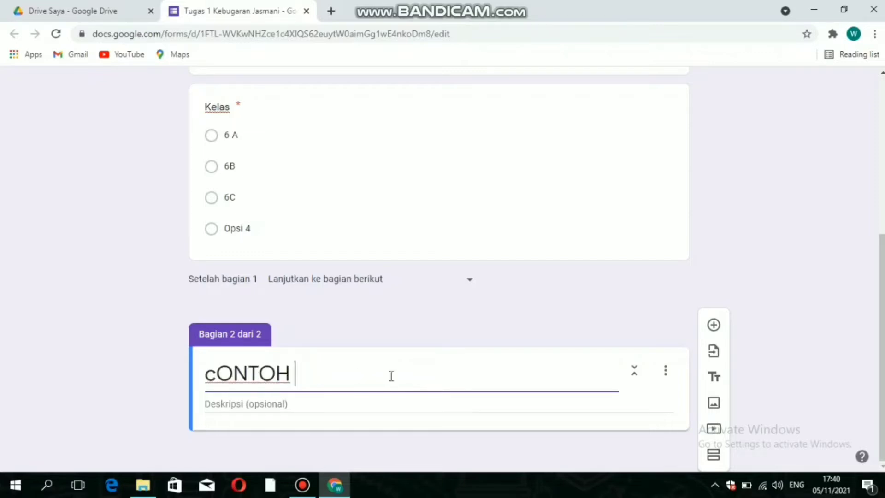
text(LATIHAN )
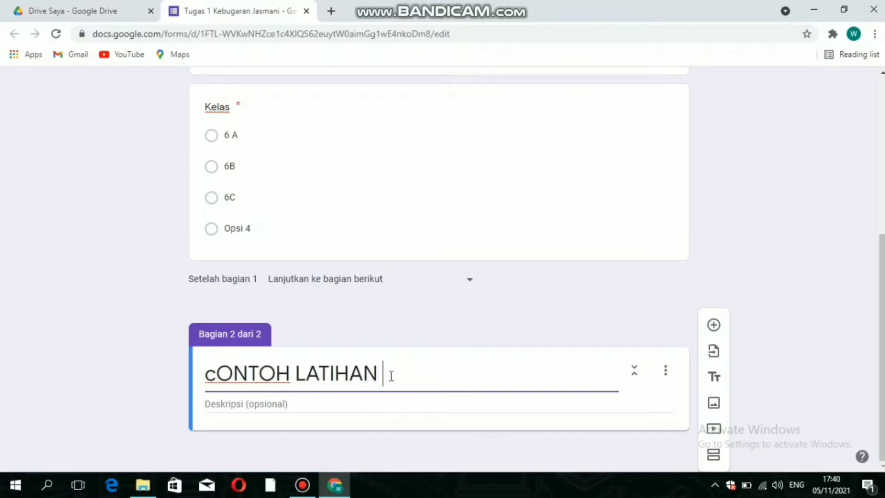
text(10 KOMPO)
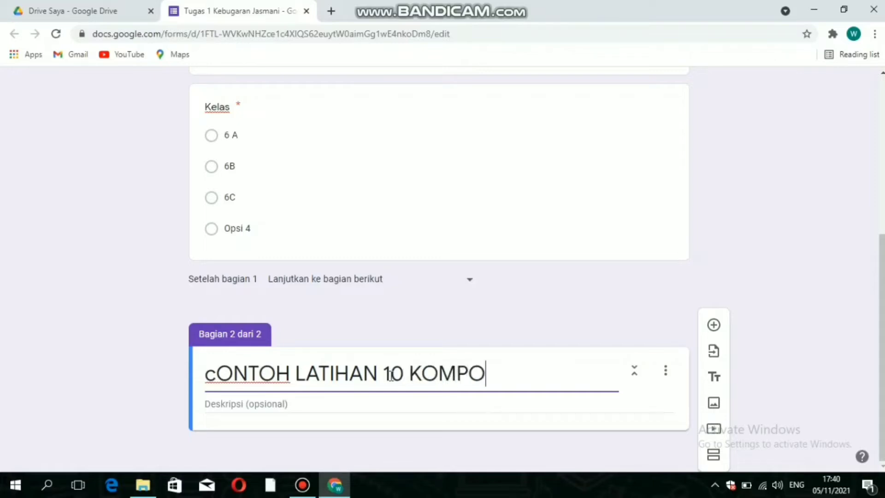
text(NEN KEB)
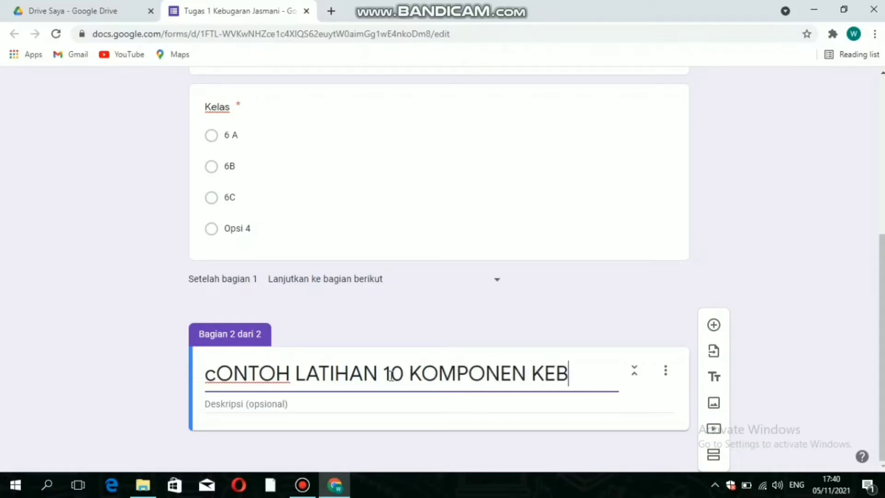
text(UGARAN JAS)
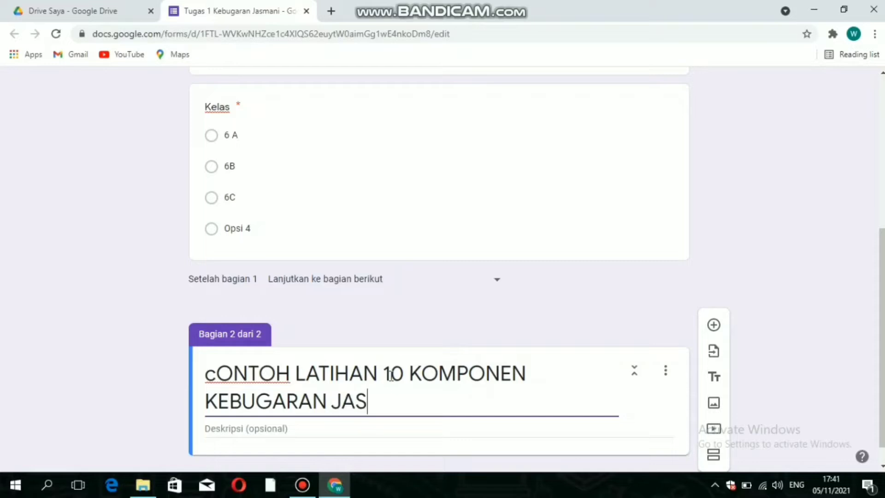
text(MANI)
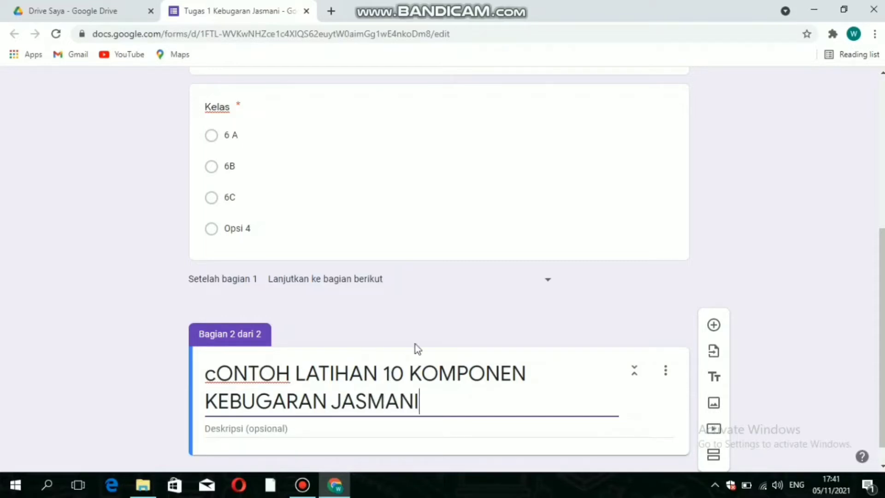
click(216, 373)
key(BackSpace)
text(C)
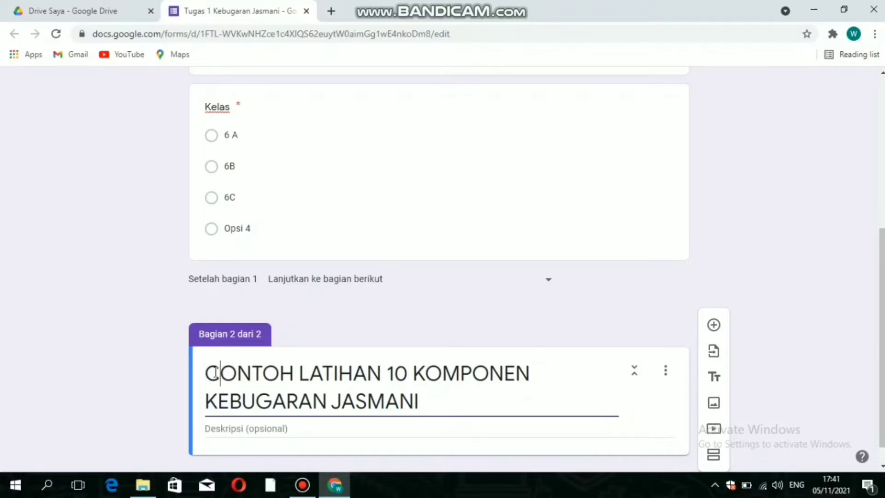
Enter the section description "Buatlah video pembelajaran 4 komponen kebugaran jasmani dari 10 komponen yang tersedia"
scroll(396, 410, down, 1)
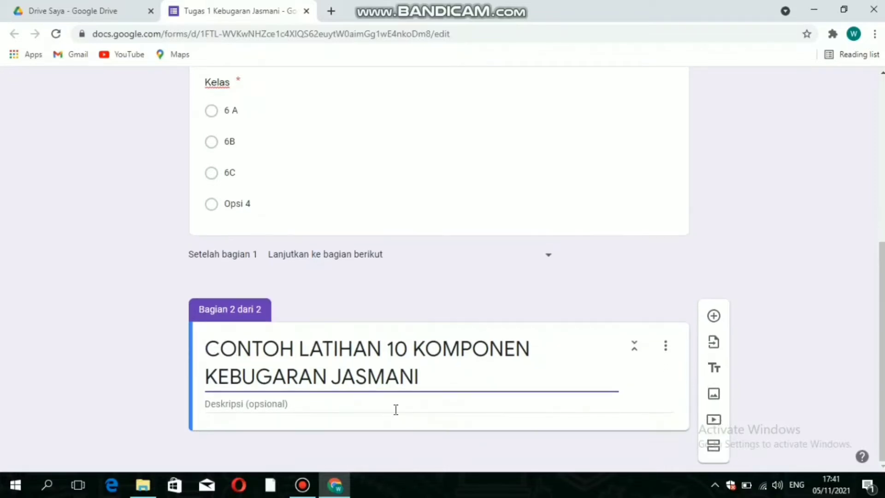
click(396, 405)
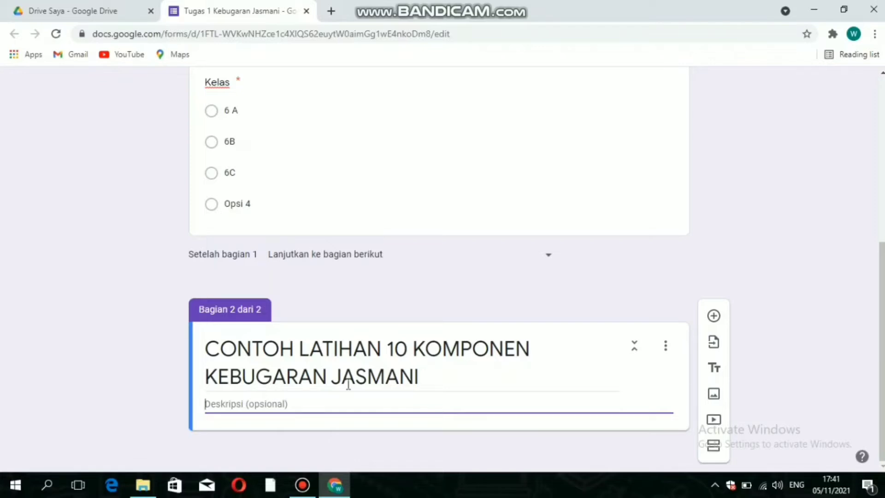
text(Buat)
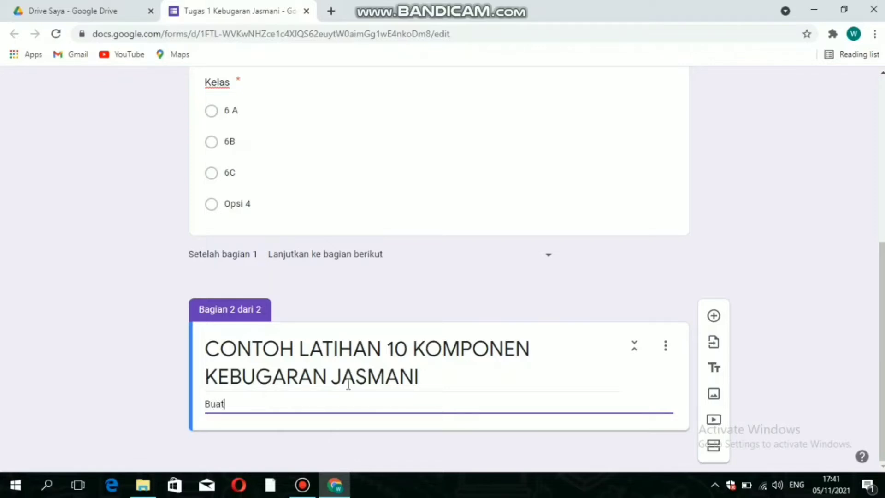
text(lah video pembe)
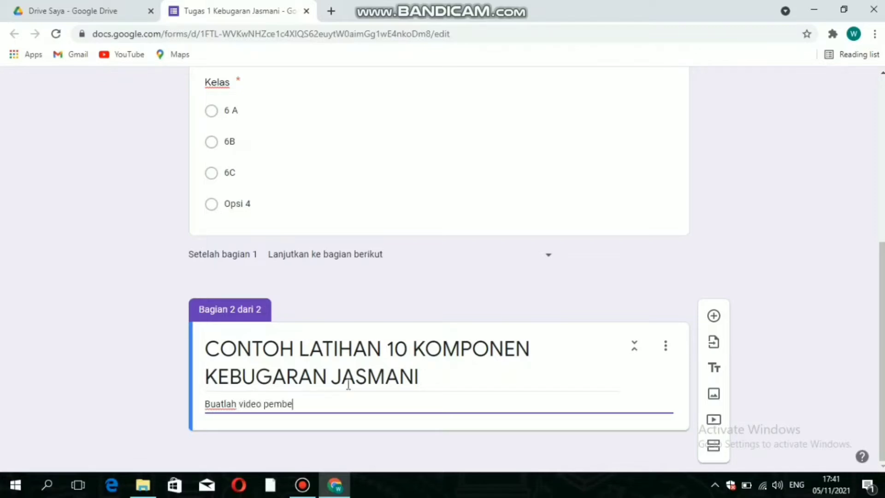
text(lajaran 4)
text(komponen)
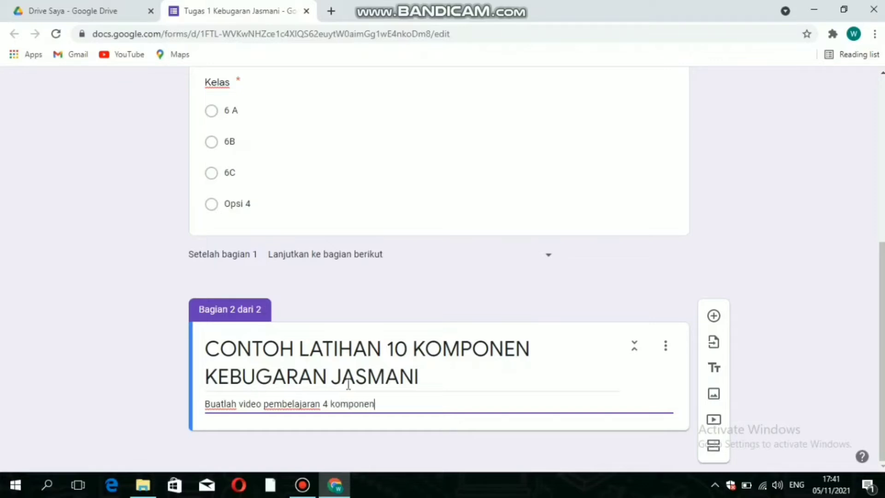
text( kebugarana)
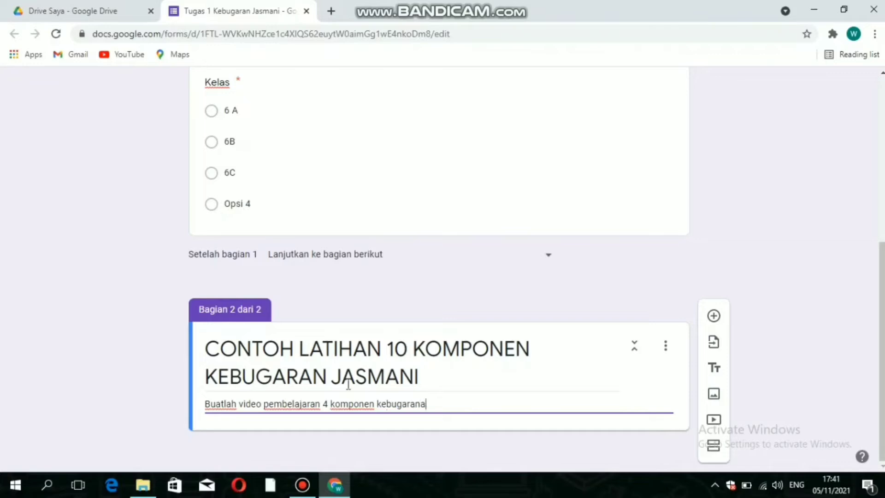
key(BackSpace)
text(jasmani )
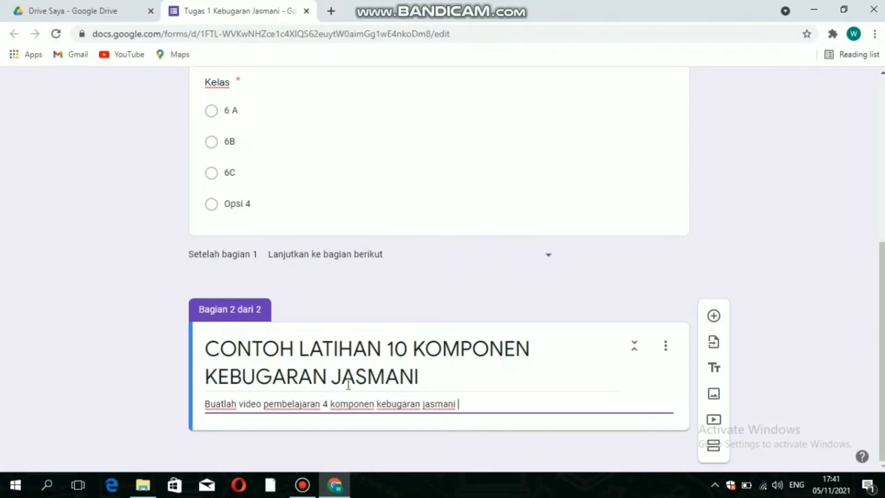
text(dari 10 komponen)
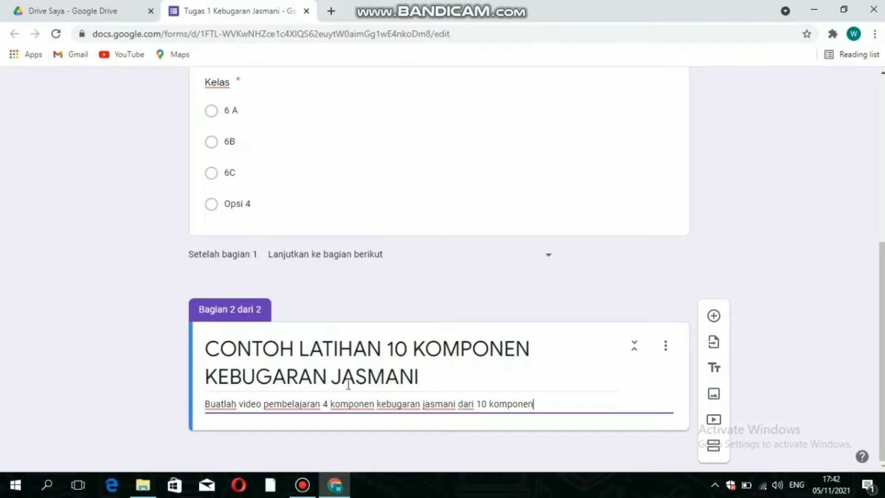
text( yang tersedia)
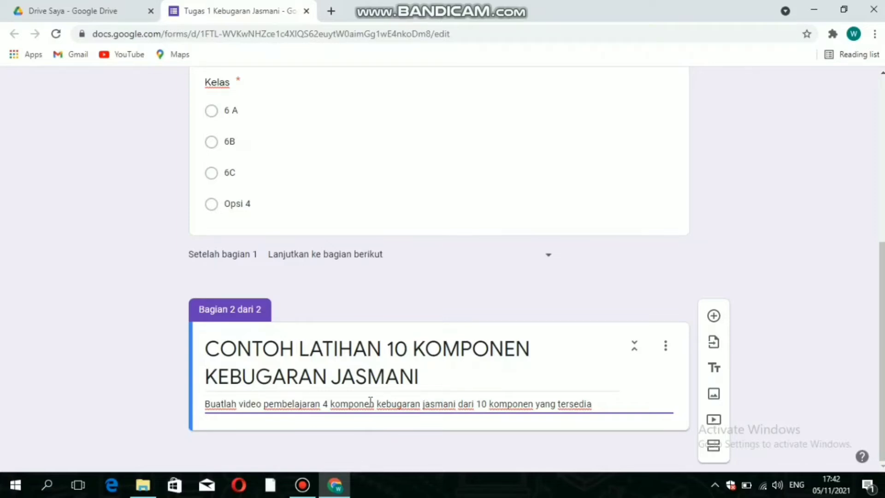
Replace the opening word of the section description with "Membuat"
click(236, 402)
key(ctrl+BackSpace)
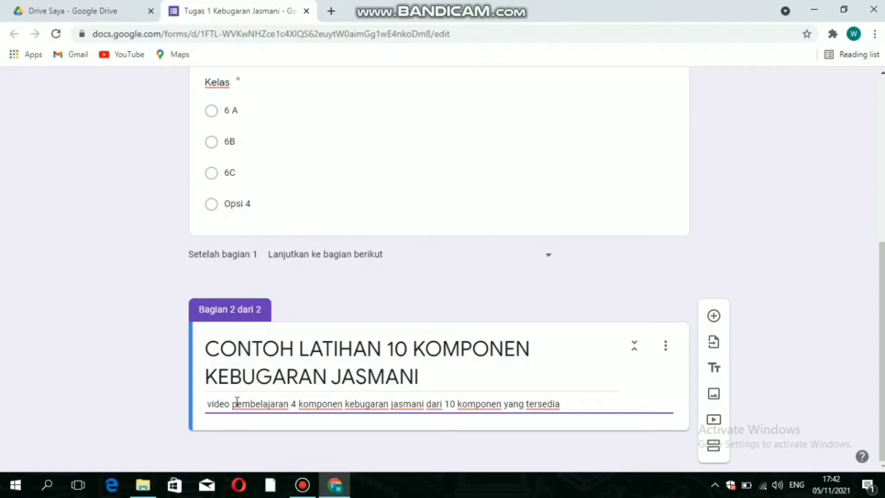
text(Membuat)
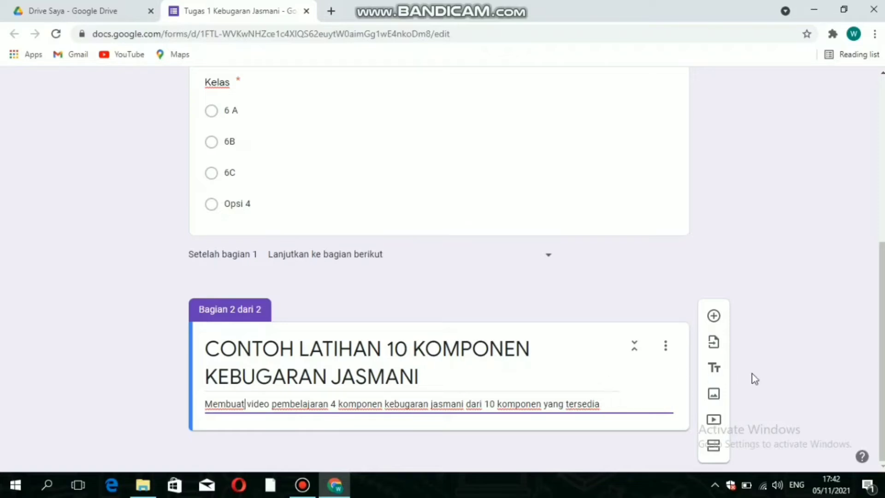
Add a question titled "Contoh 10 komponen kebugaran jasmani" to the second section
click(714, 316)
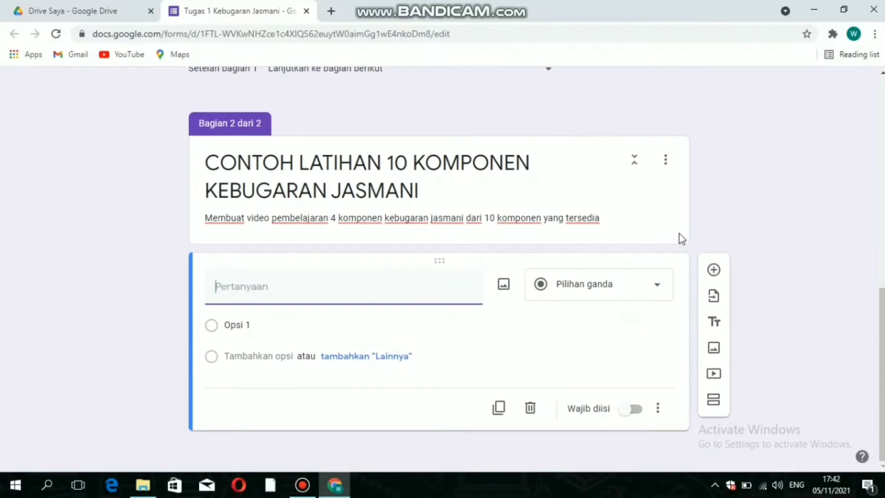
text(Contoh 10 )
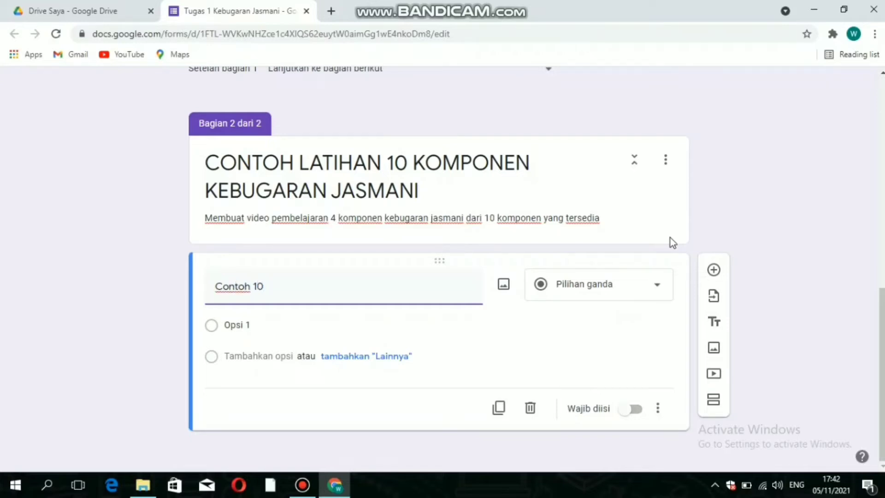
text(komponen)
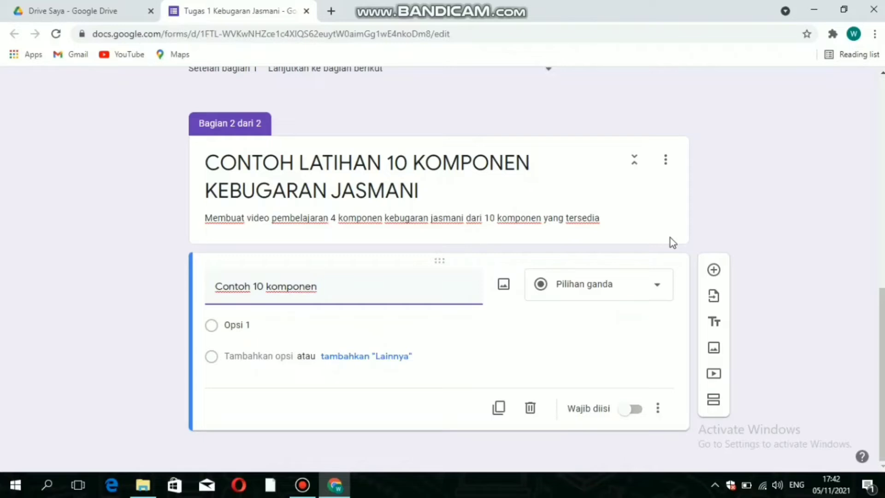
text( kebugaran jasmani)
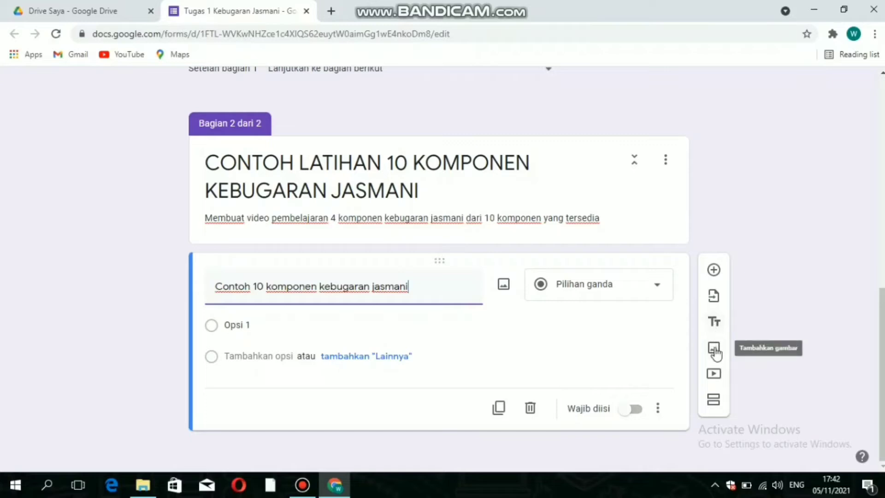
Search YouTube for "wensport chanel" and insert the video "Contoh latihan kebugaran jasmani" below the new question
click(715, 374)
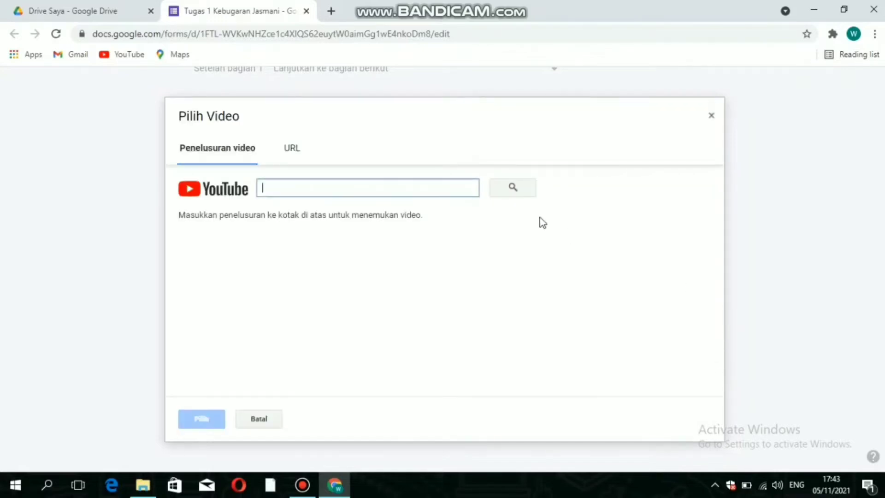
click(296, 150)
text(wens)
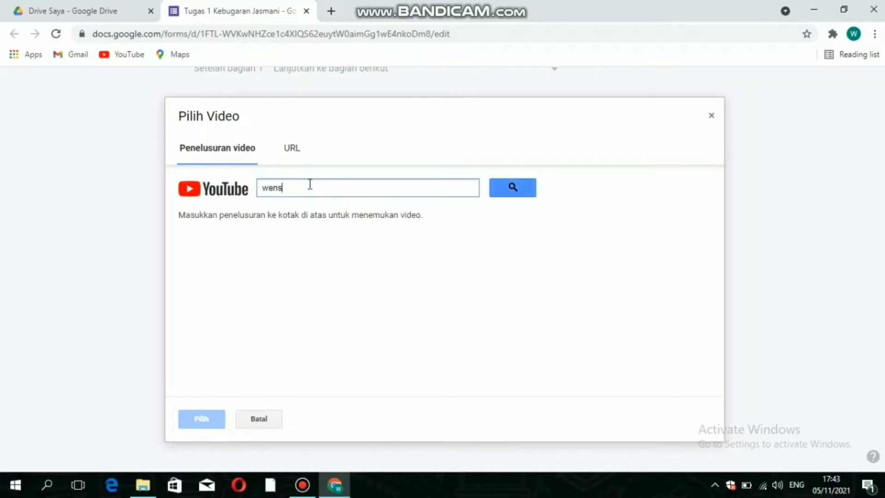
text(port chanel)
click(523, 191)
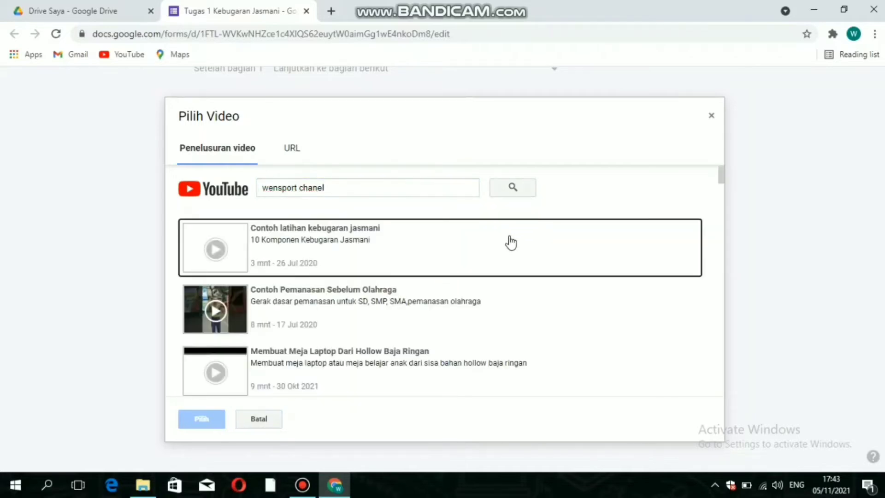
scroll(429, 253, down, 2)
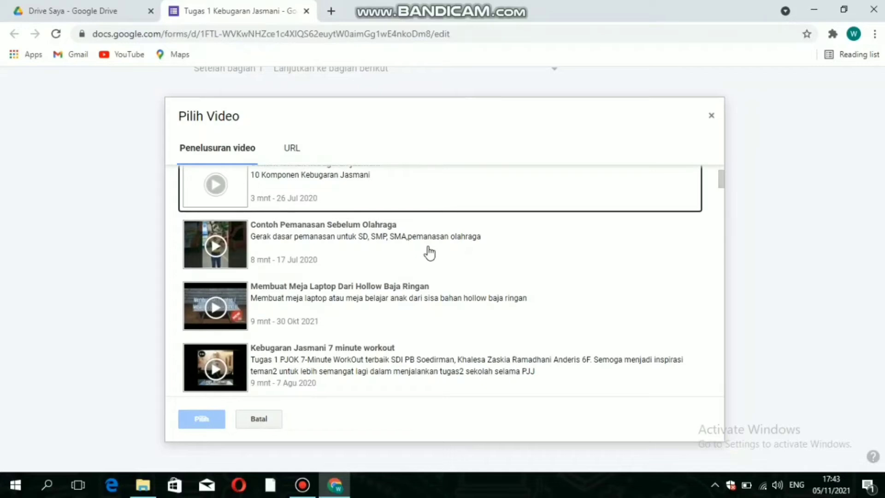
scroll(429, 252, up, 2)
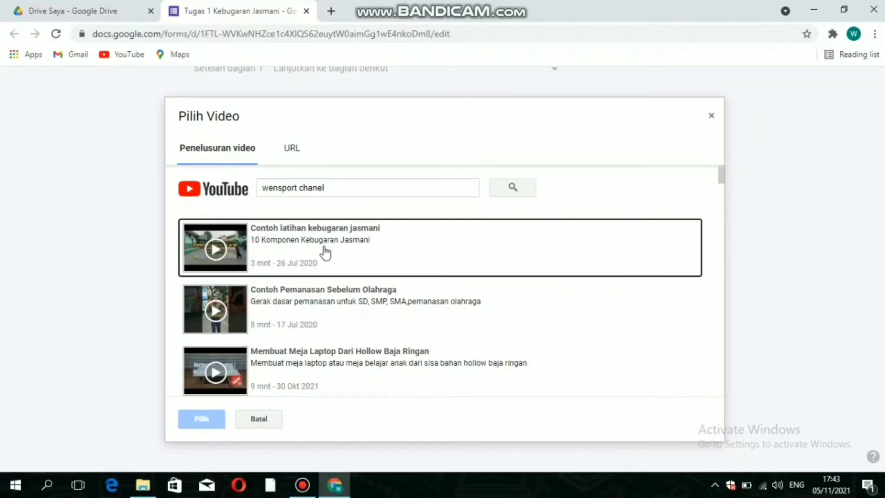
click(326, 253)
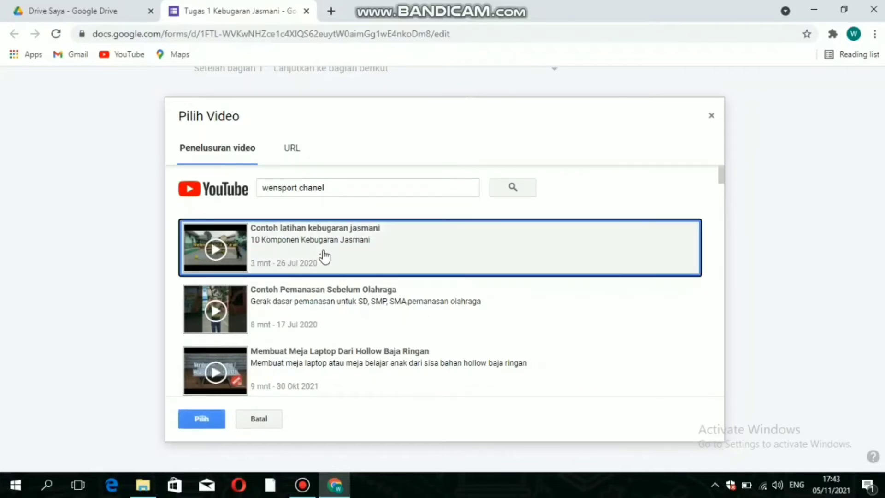
click(203, 419)
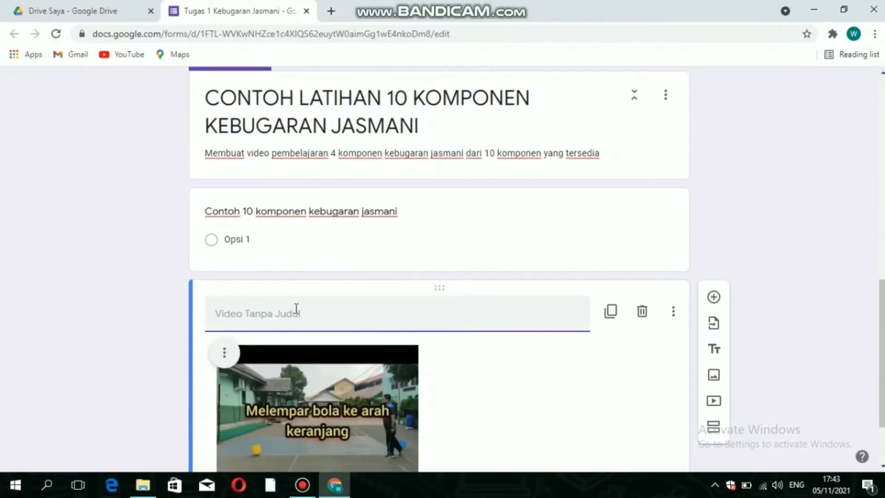
Title the inserted video "Contoh Video 10 komponen kebugaran jasmani"
text(Contoh )
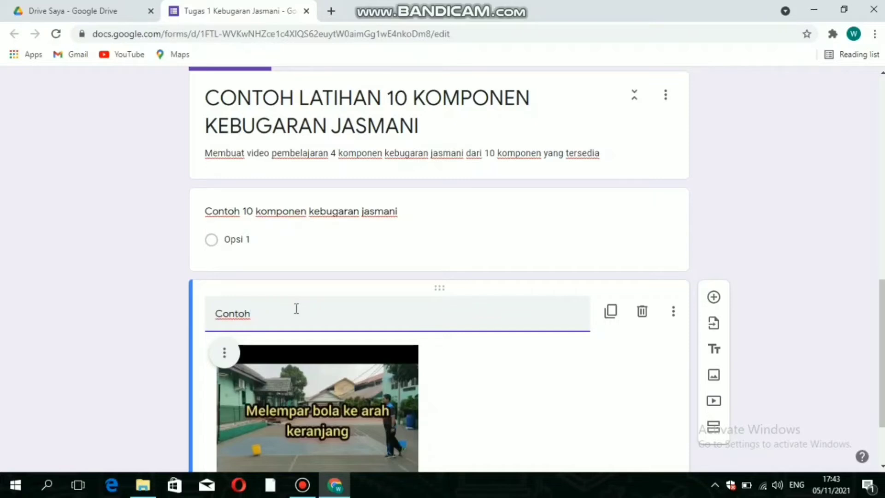
text(Video 10 komponen k)
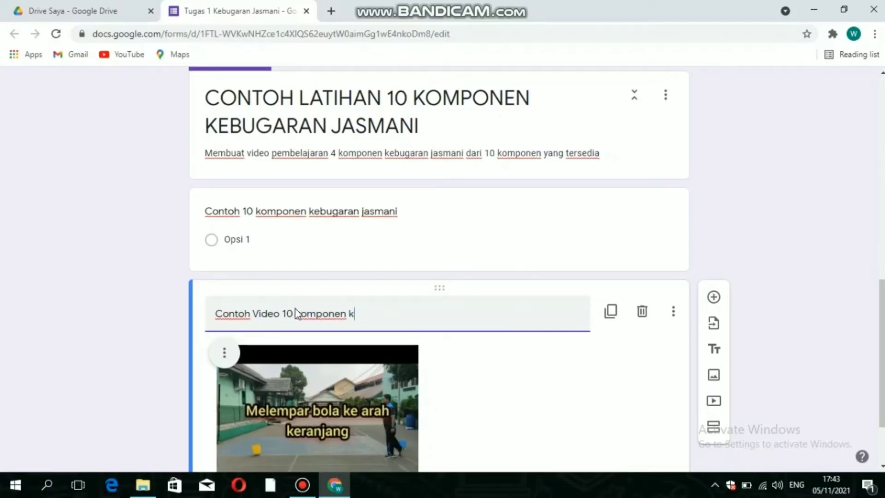
text(ebugaran jasmani)
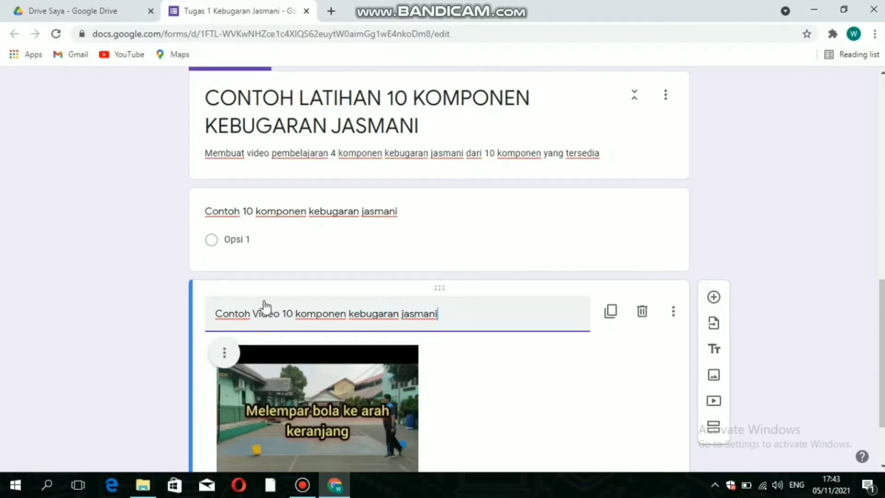
Add a required question titled "Upload Video Kalian Disini" below the example video
scroll(492, 362, down, 1)
scroll(491, 362, down, 1)
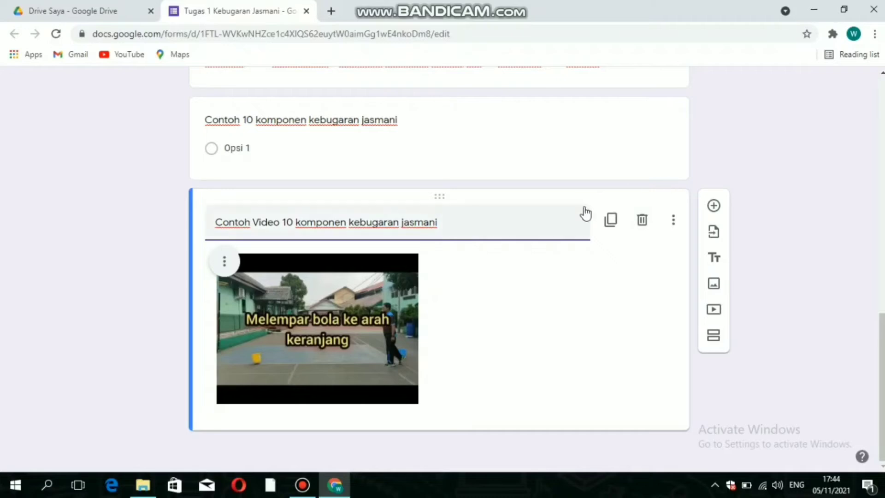
click(714, 206)
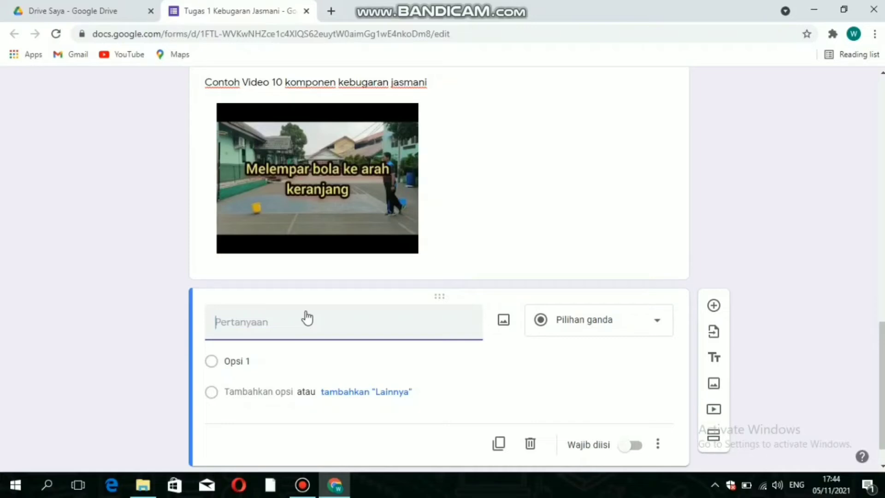
text(Upload Video Ka)
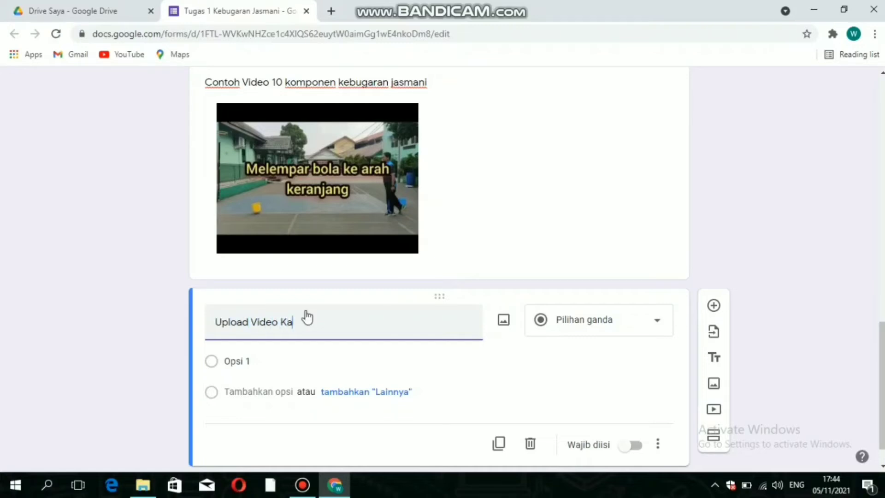
text(lian Disini)
scroll(360, 364, down, 1)
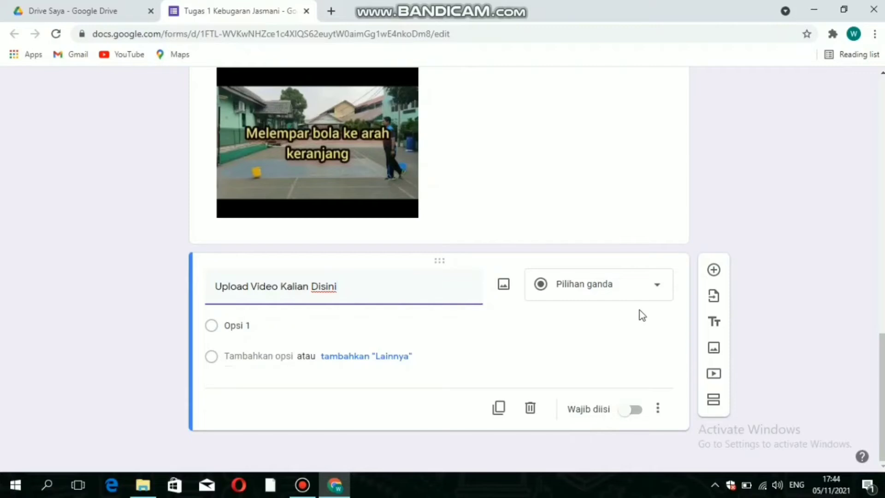
click(636, 411)
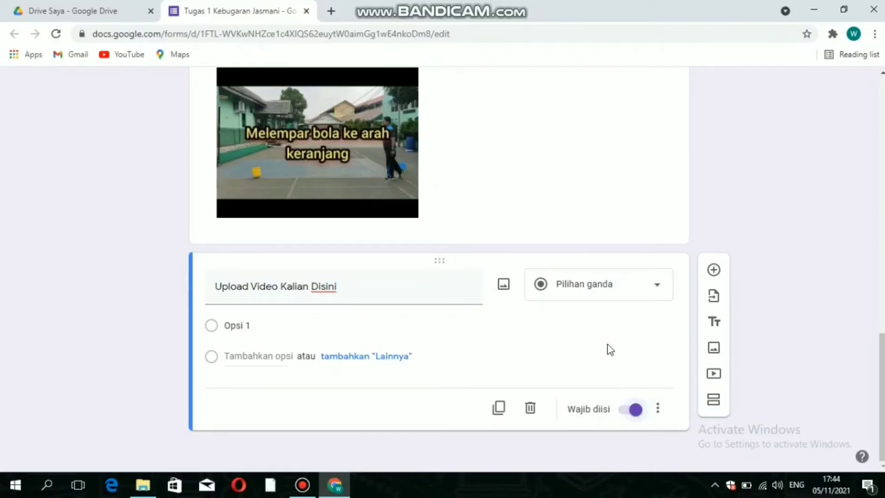
Change the new question's type to Upload file and allow respondents to upload files to Drive
click(647, 292)
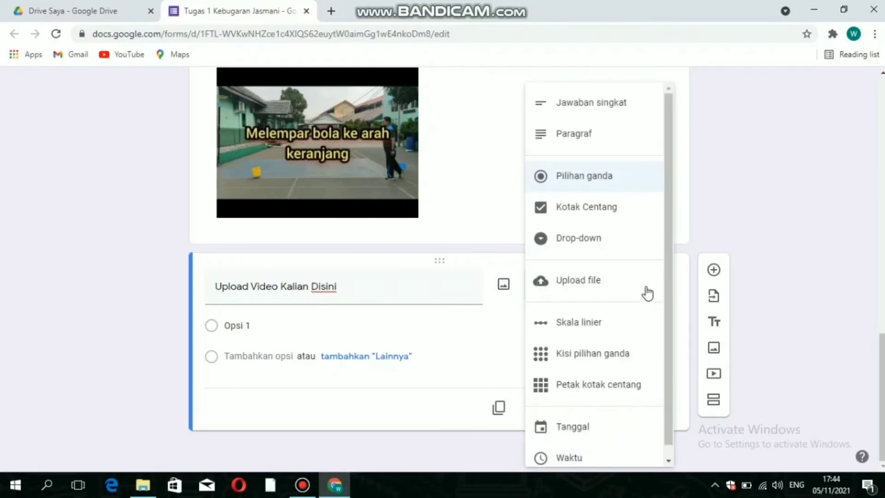
click(613, 281)
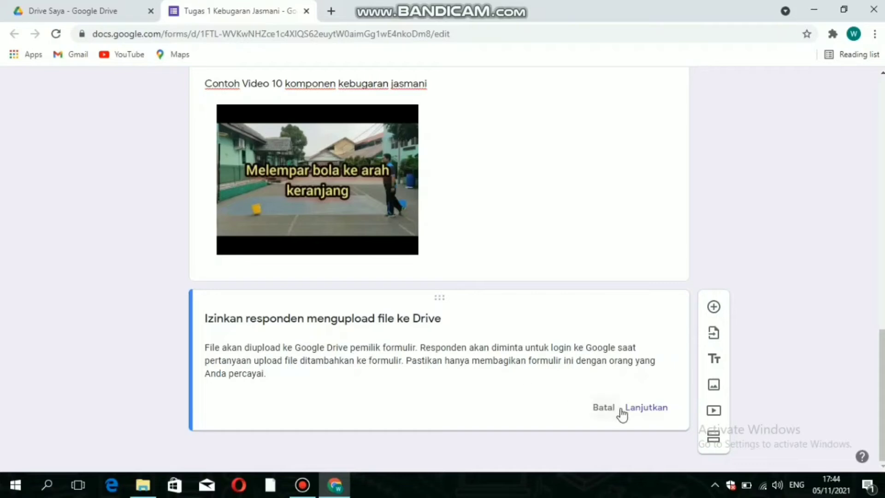
click(642, 410)
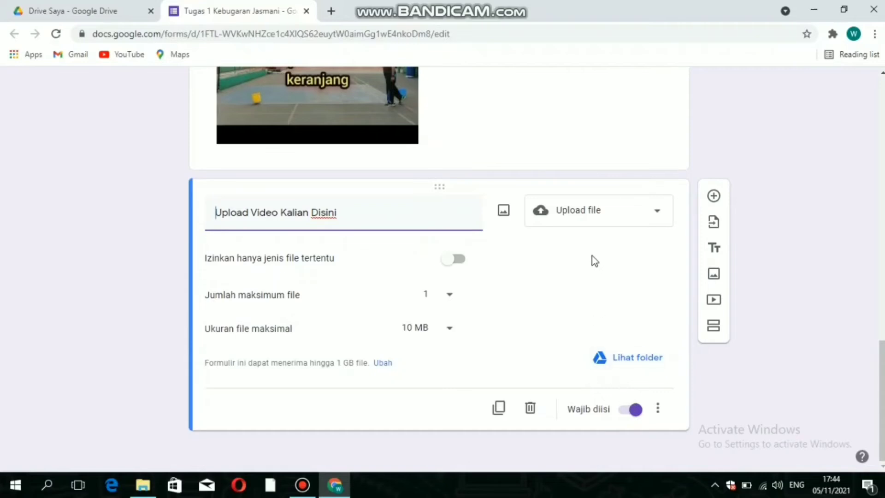
Try the restriction to specific file types, turn it off again, and set the maximum number of files to 5
click(461, 261)
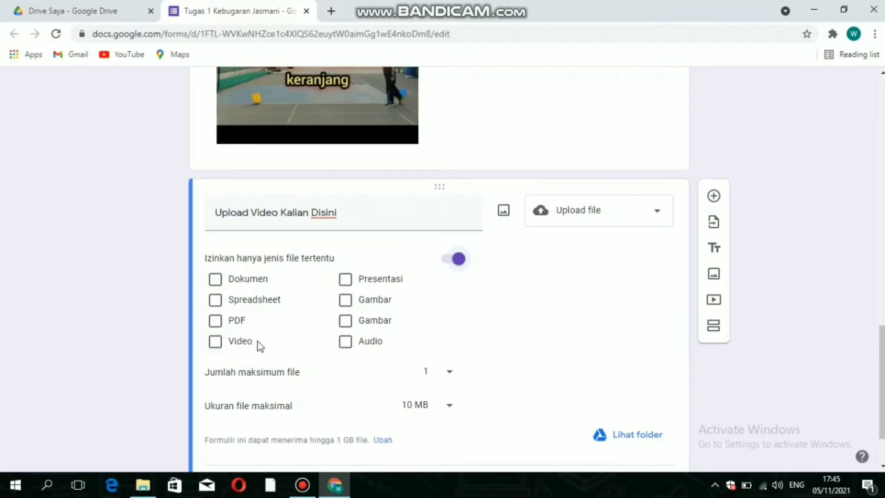
click(449, 259)
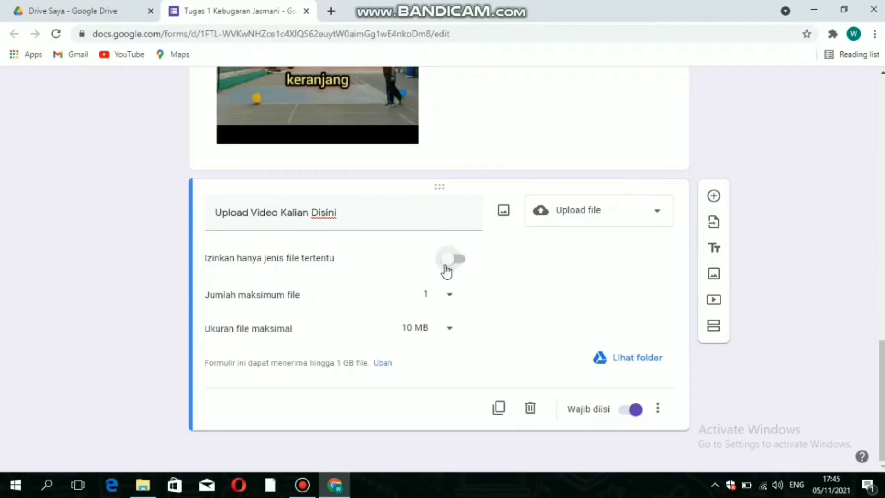
click(449, 298)
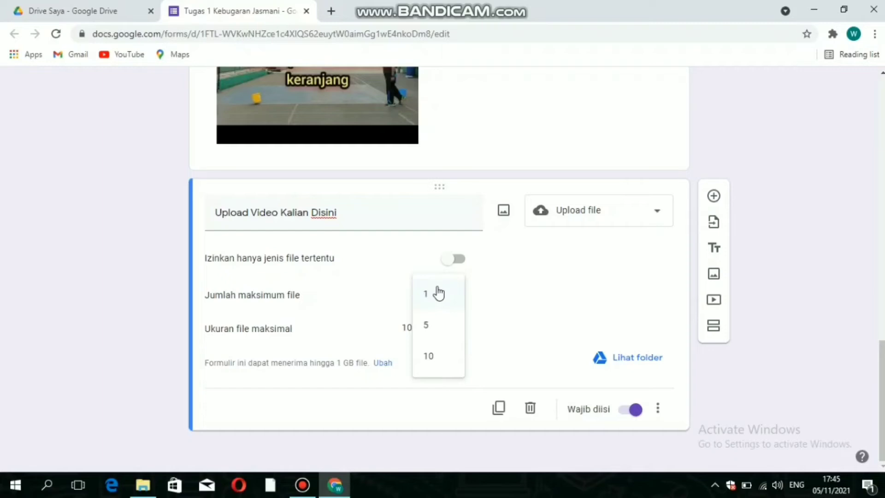
click(427, 326)
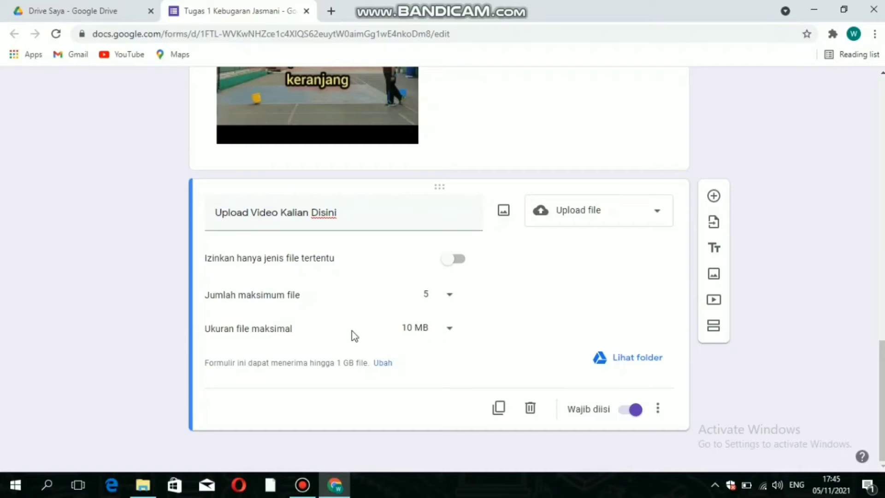
Set the upload question's maximum file size to 1 GB and its maximum number of files to 1
click(449, 330)
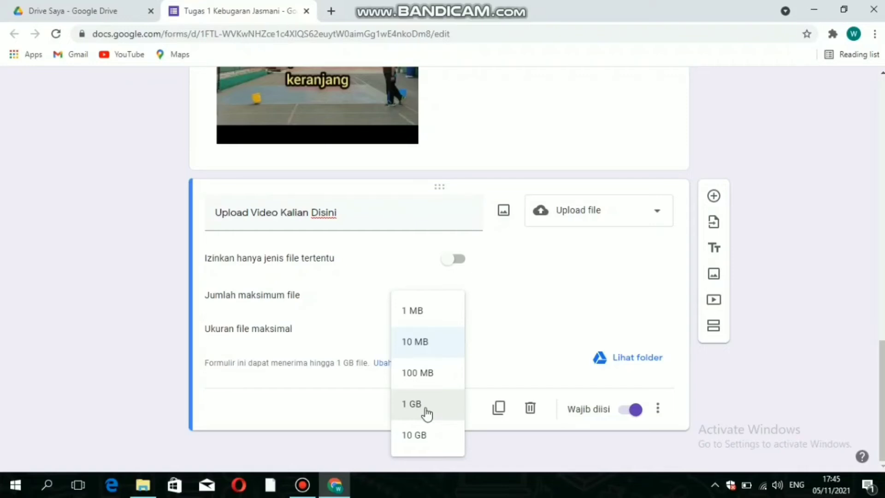
click(424, 406)
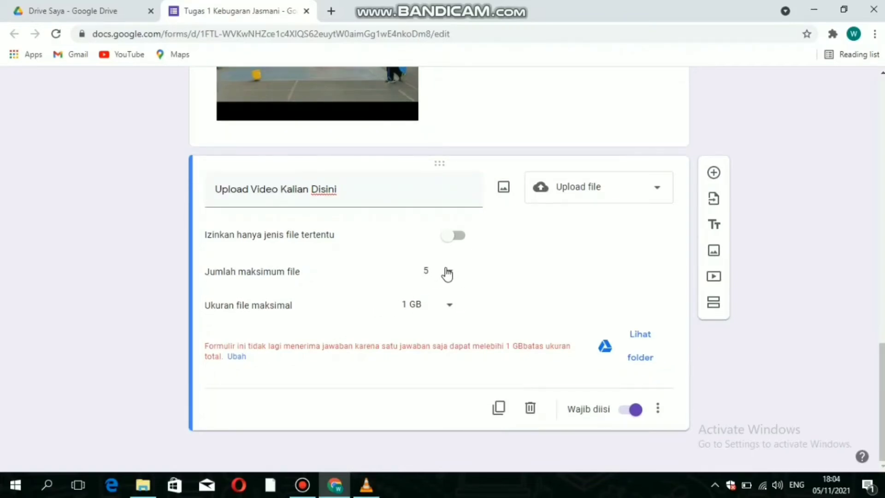
click(449, 276)
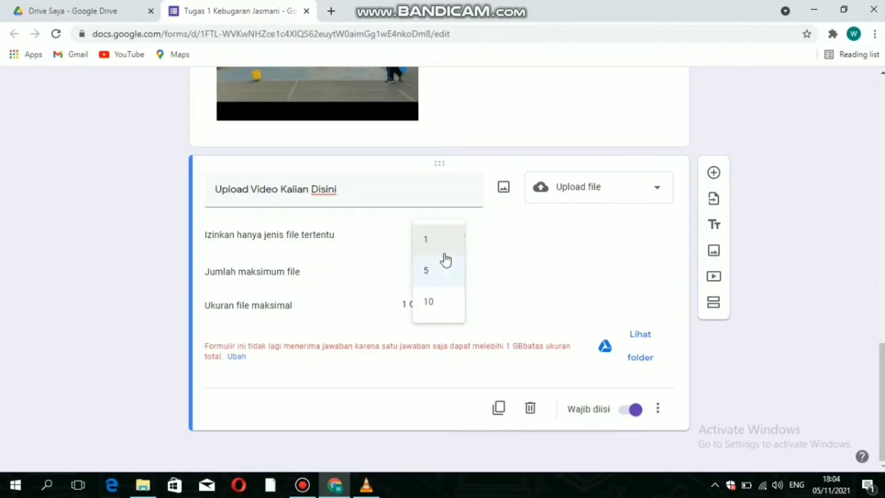
click(440, 252)
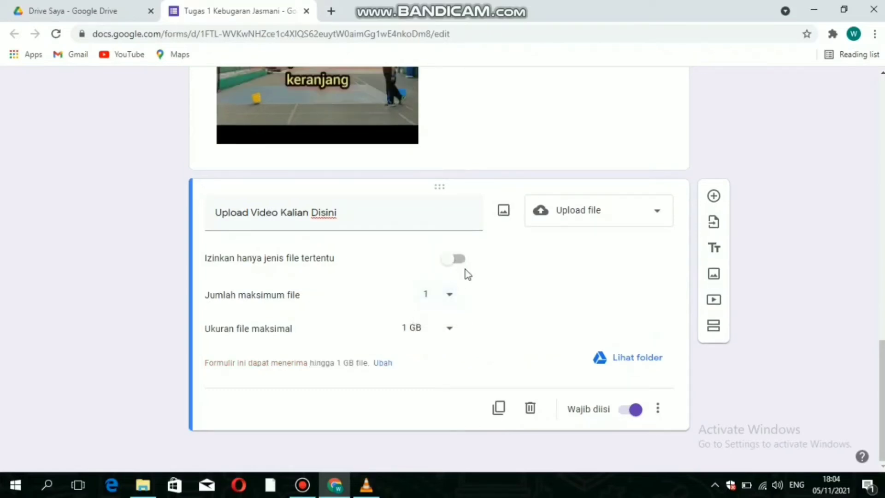
Try a 10 GB maximum file size for the upload question and return it to 1 GB
click(450, 329)
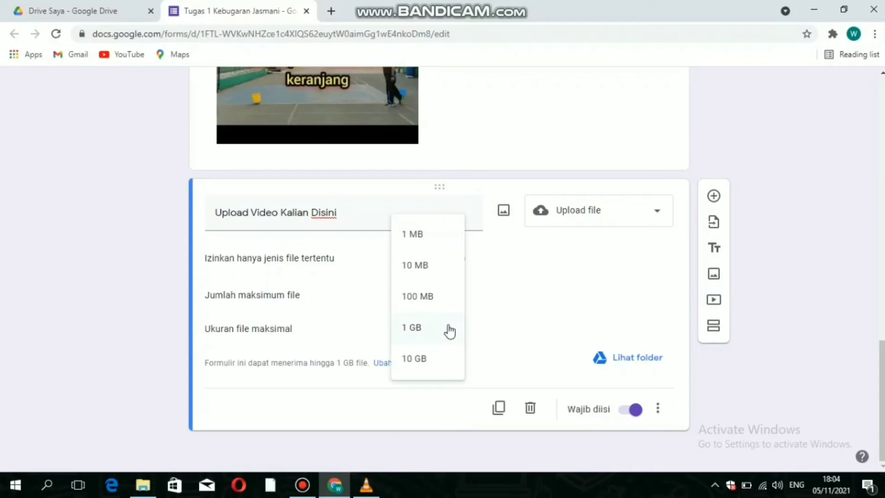
click(427, 361)
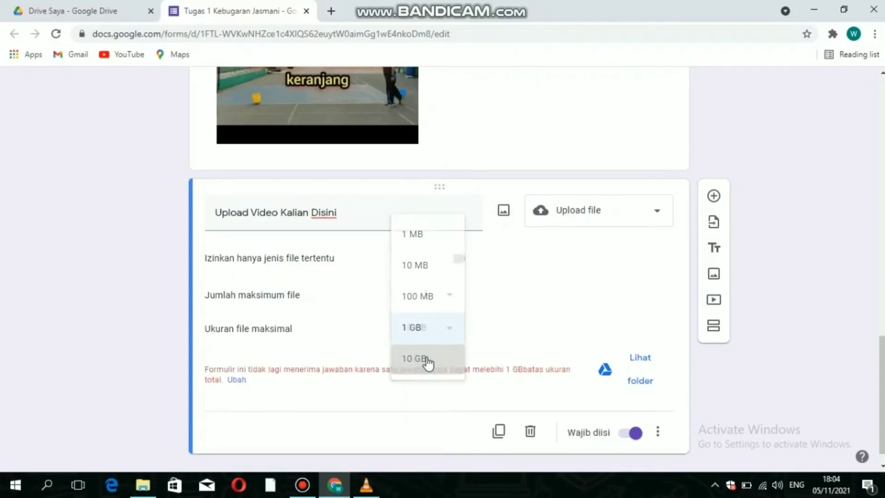
click(448, 330)
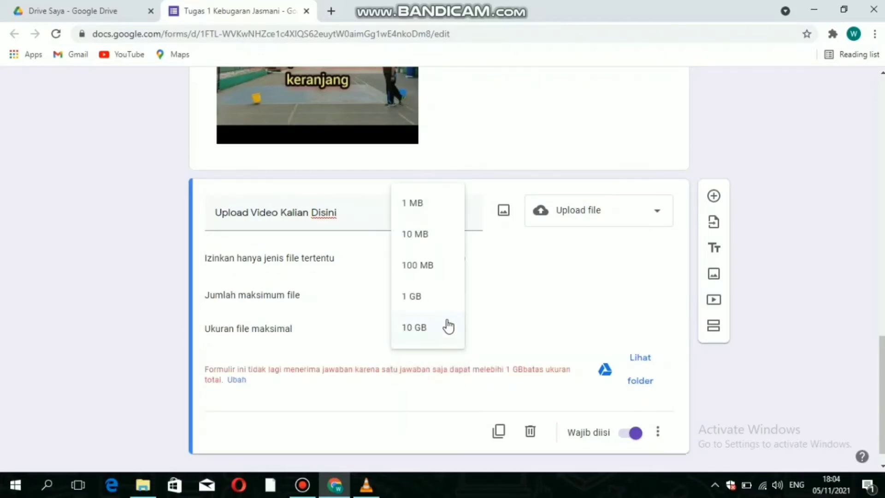
click(434, 307)
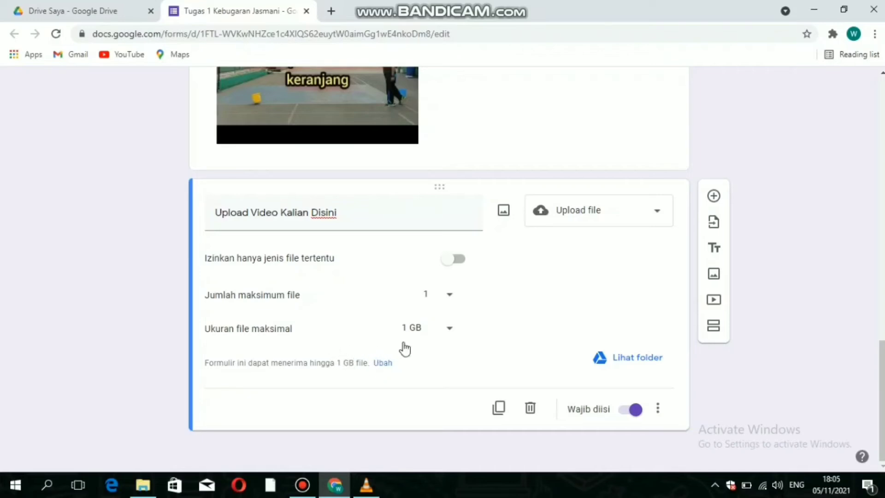
Set the form's total size limit for all uploaded files to 100 GB and return to the questions
click(383, 364)
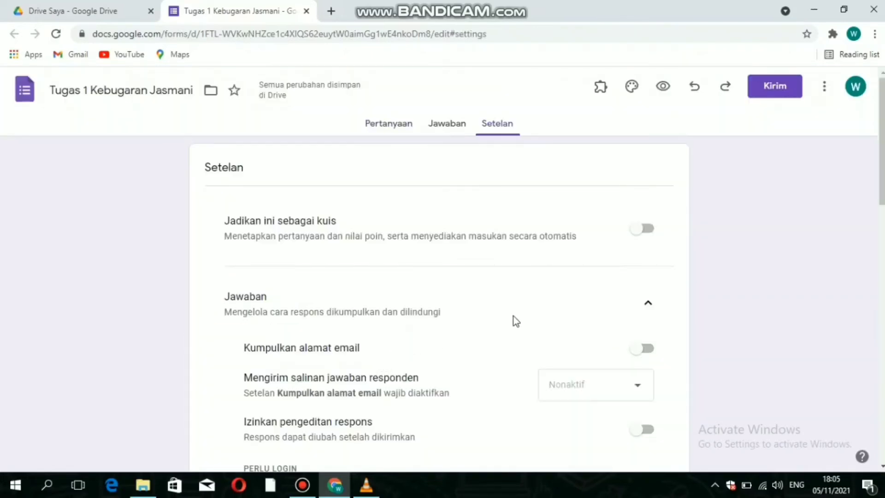
scroll(516, 319, down, 7)
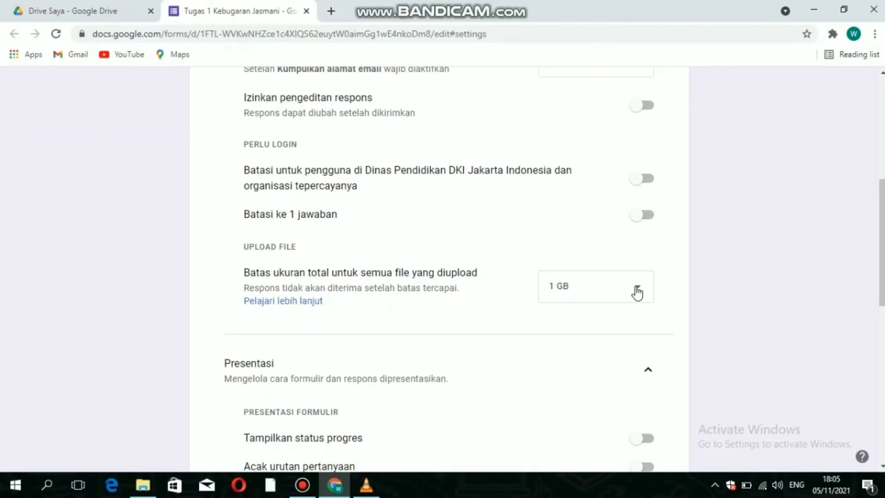
click(637, 292)
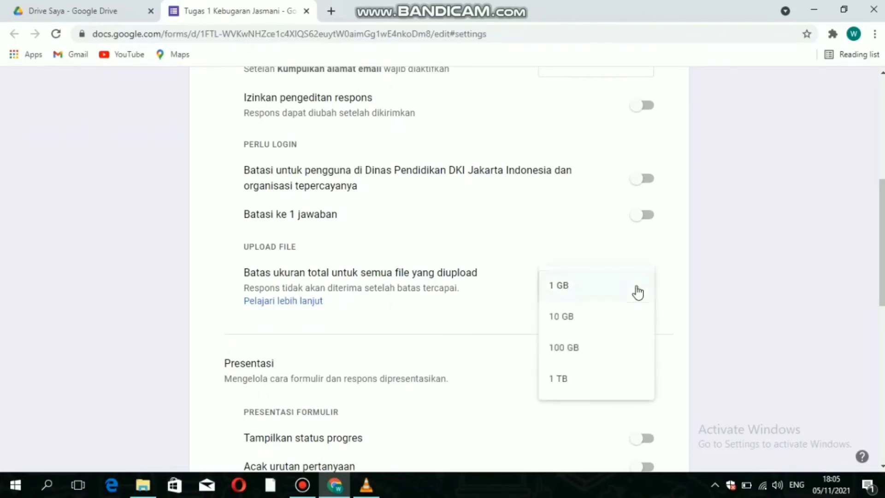
click(582, 351)
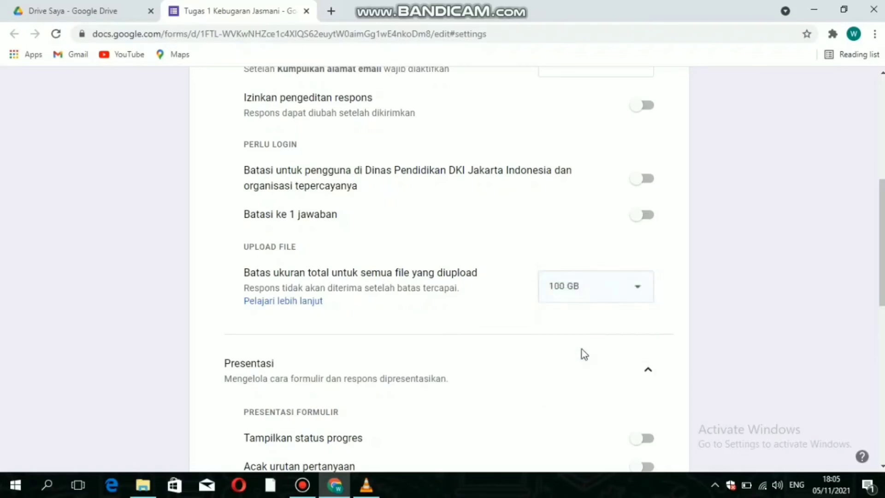
scroll(493, 273, up, 7)
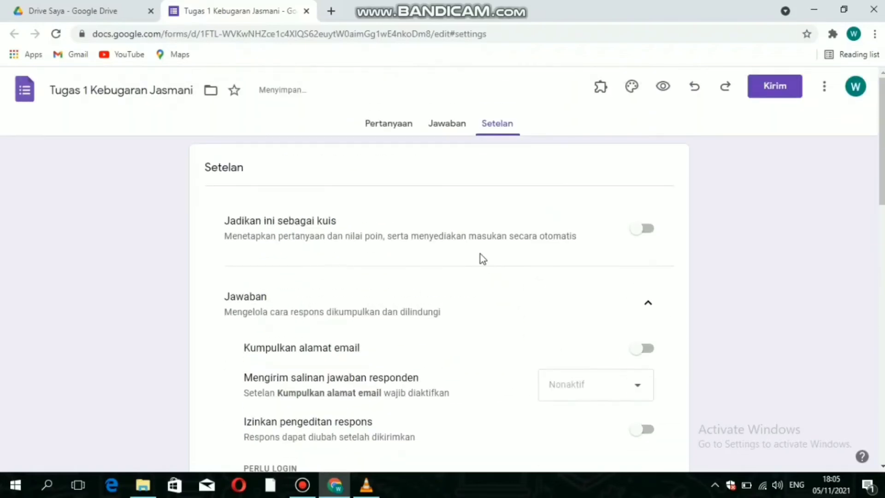
click(391, 135)
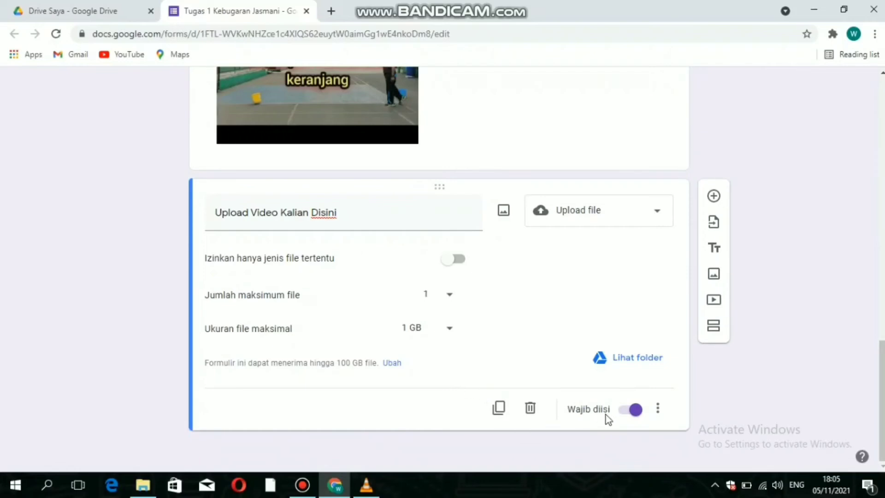
Turn on the collection of respondents' email addresses in the form's response settings
scroll(605, 420, up, 1)
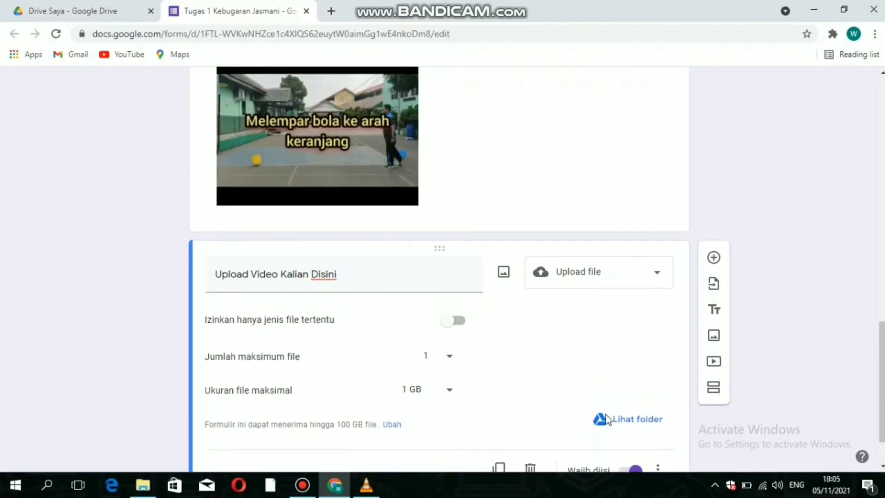
scroll(605, 419, up, 15)
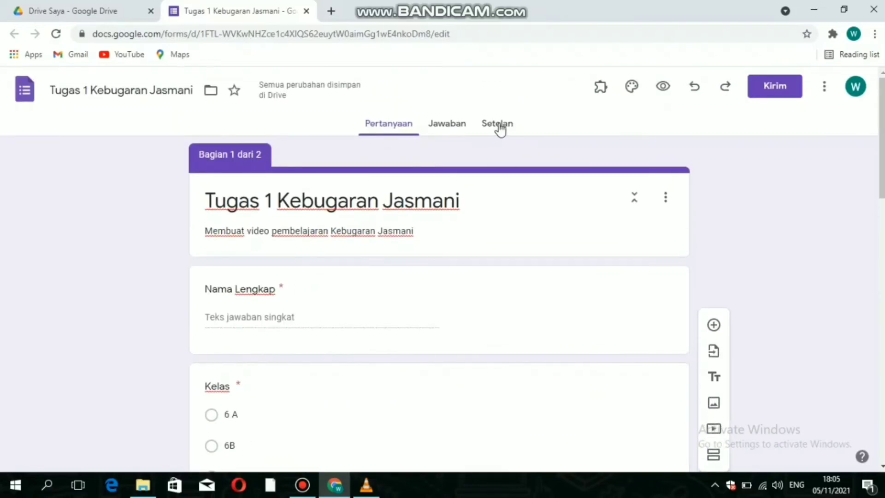
click(498, 124)
scroll(523, 215, down, 1)
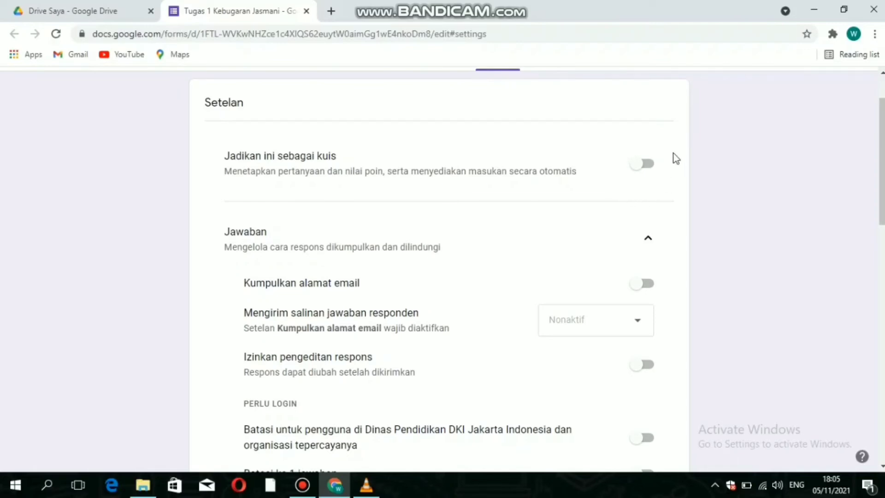
scroll(641, 203, down, 2)
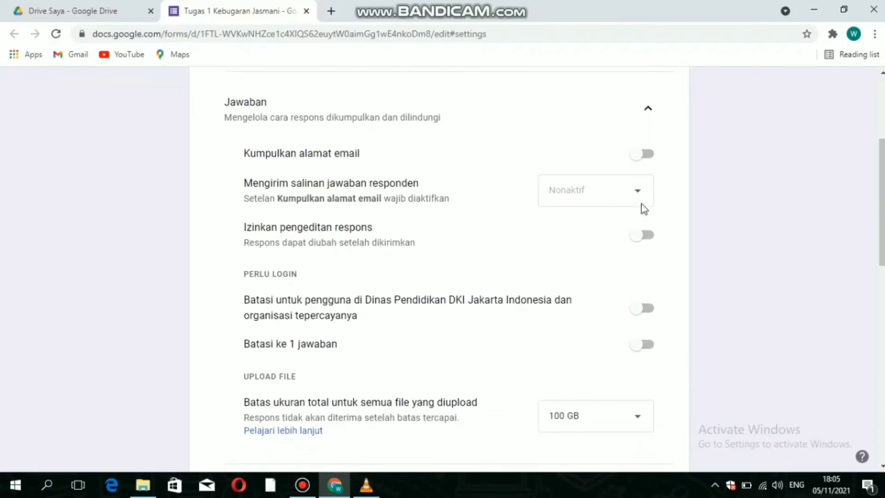
scroll(616, 198, down, 2)
scroll(616, 195, up, 3)
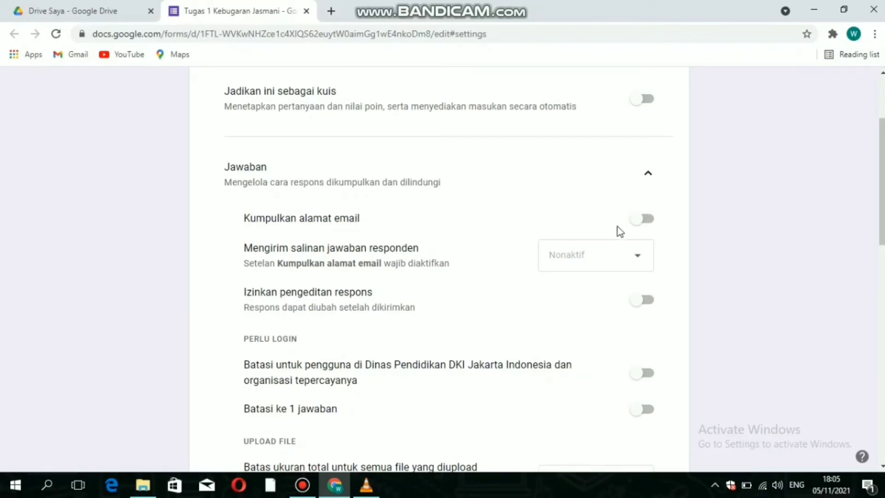
click(647, 220)
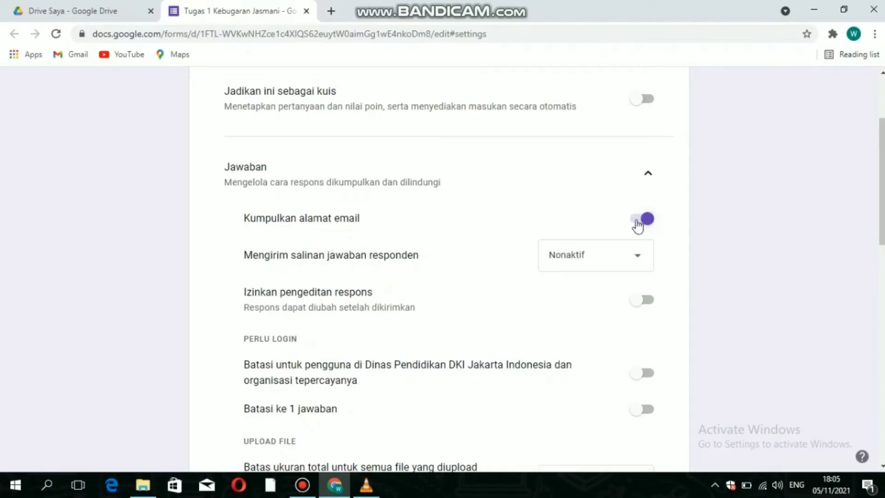
Turn off the collection of email addresses and limit the form to 1 response per respondent
click(638, 224)
scroll(632, 257, down, 3)
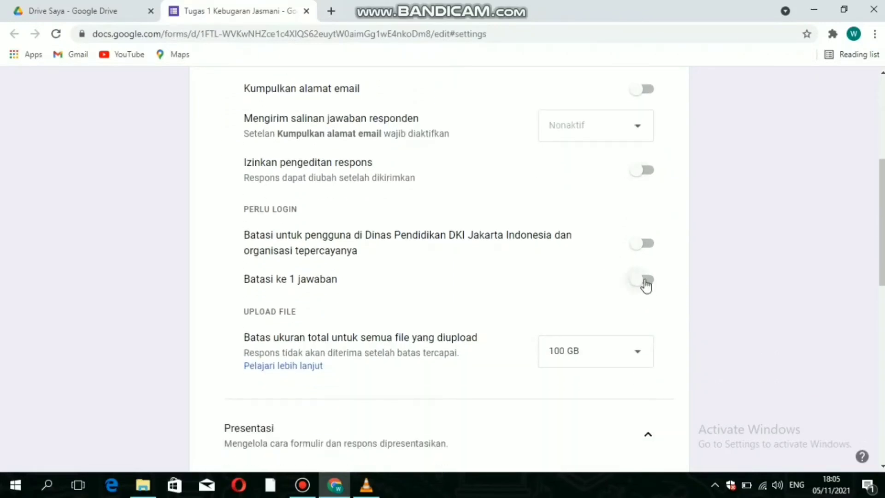
click(645, 280)
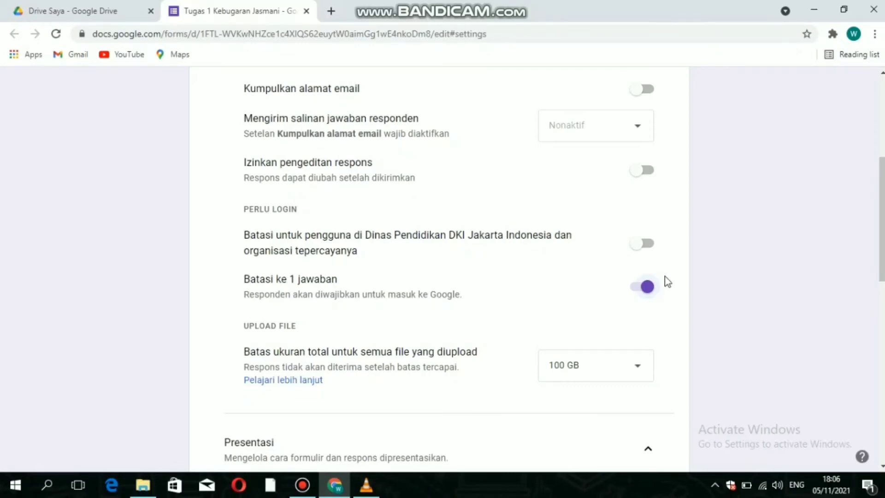
Turn on the progress status display in the form's presentation settings
scroll(665, 276, down, 1)
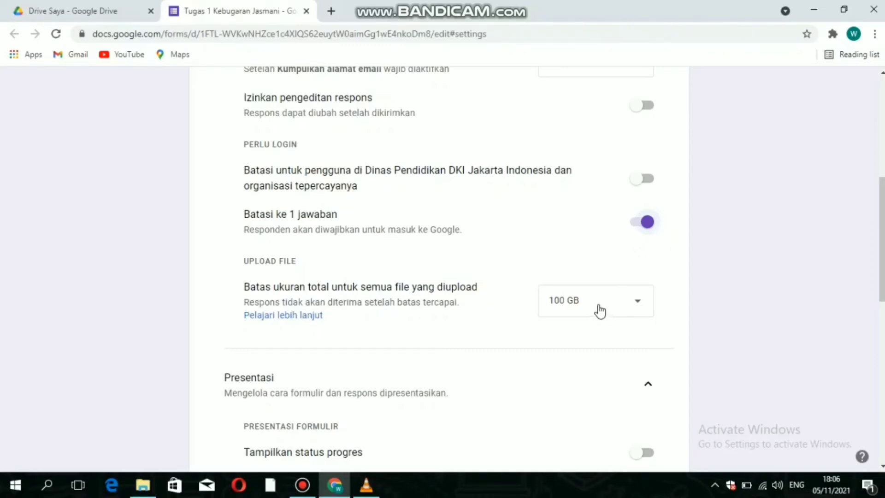
scroll(601, 299, down, 3)
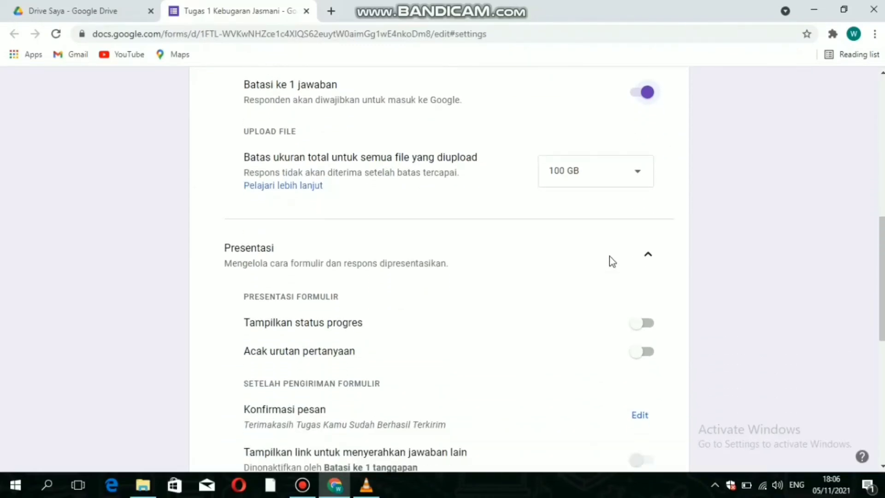
scroll(609, 256, down, 1)
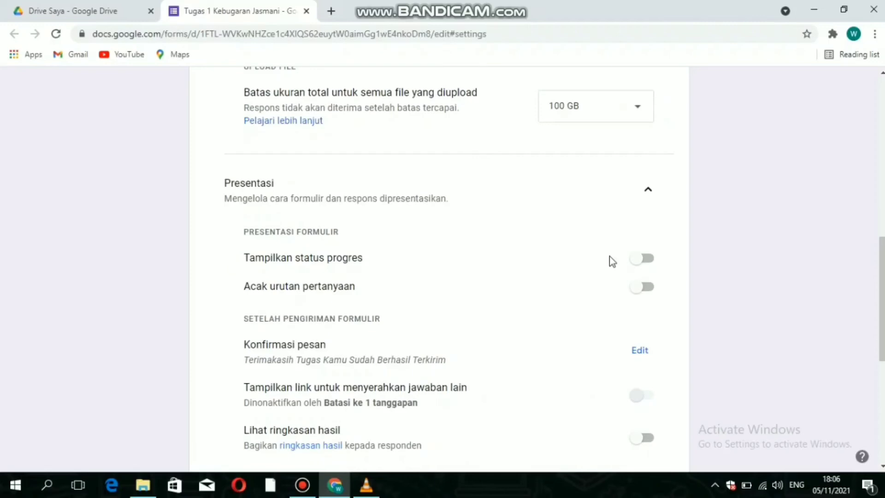
click(646, 258)
scroll(634, 271, down, 1)
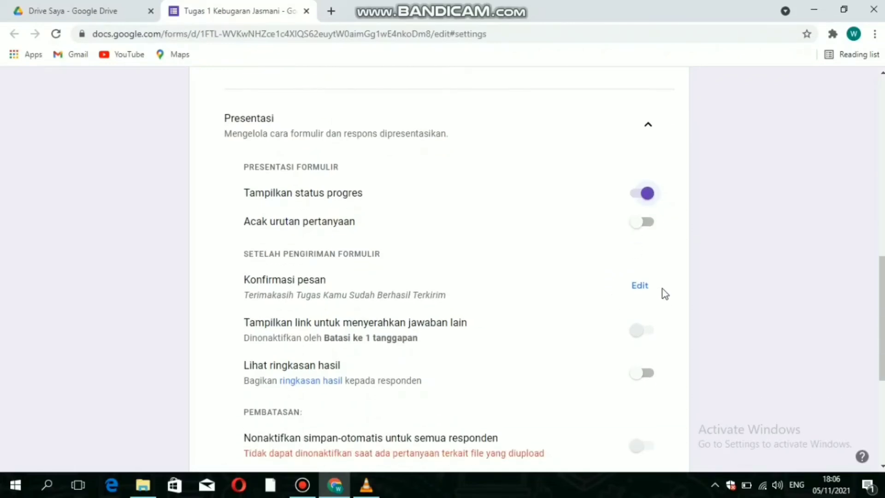
Open the confirmation message "Terimakasih Tugas Kamu Sudah Berhasil Terkirim" for editing and save it as it stands
scroll(665, 293, down, 1)
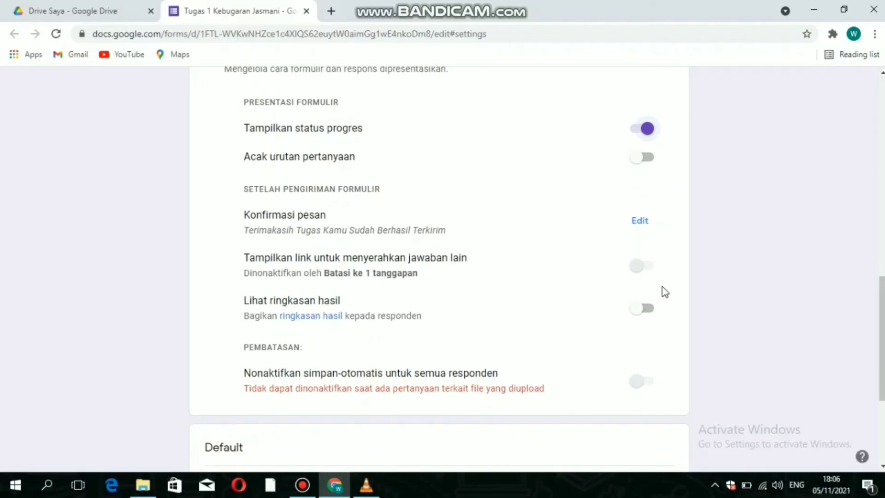
click(640, 223)
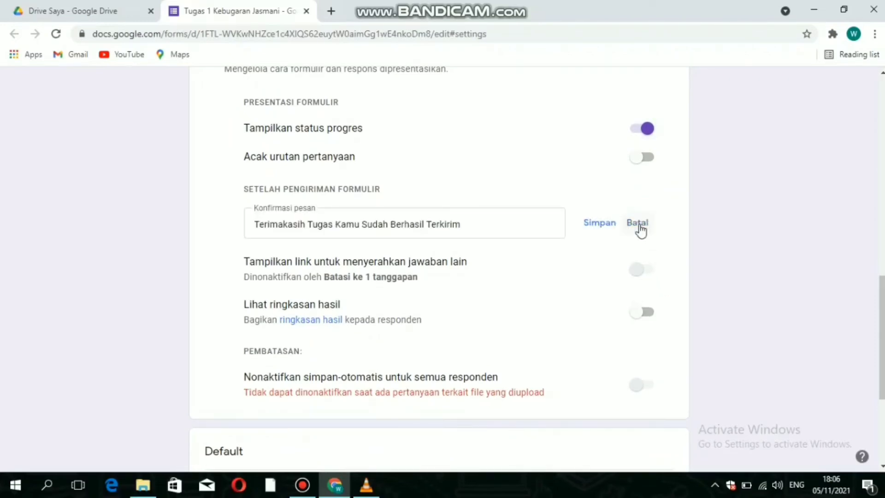
click(480, 223)
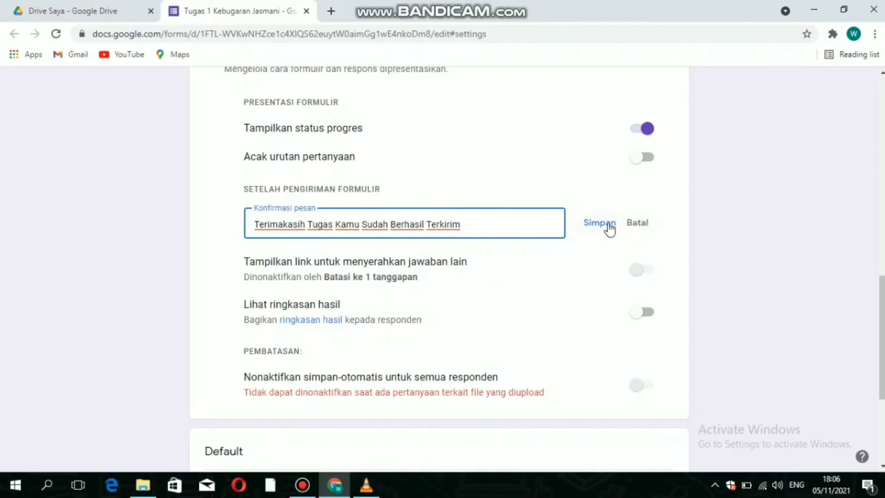
click(588, 226)
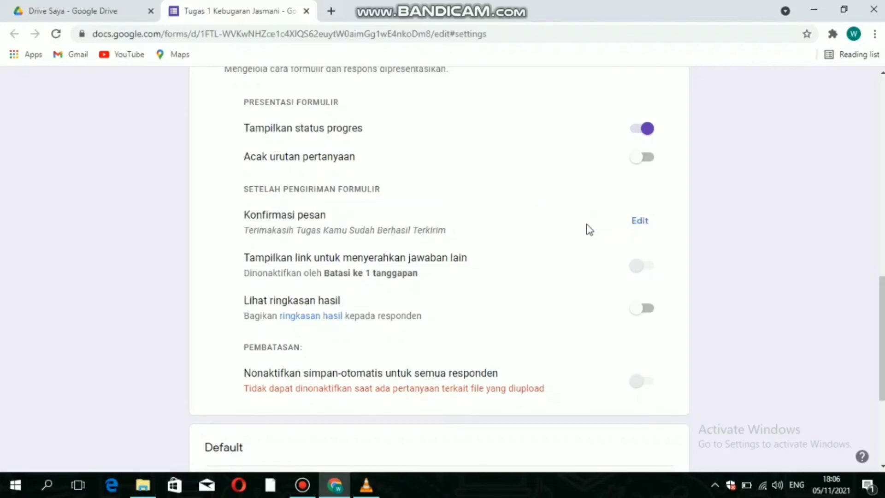
Open the form's preview and examine its first page with the heading, name question and class question
scroll(608, 258, down, 4)
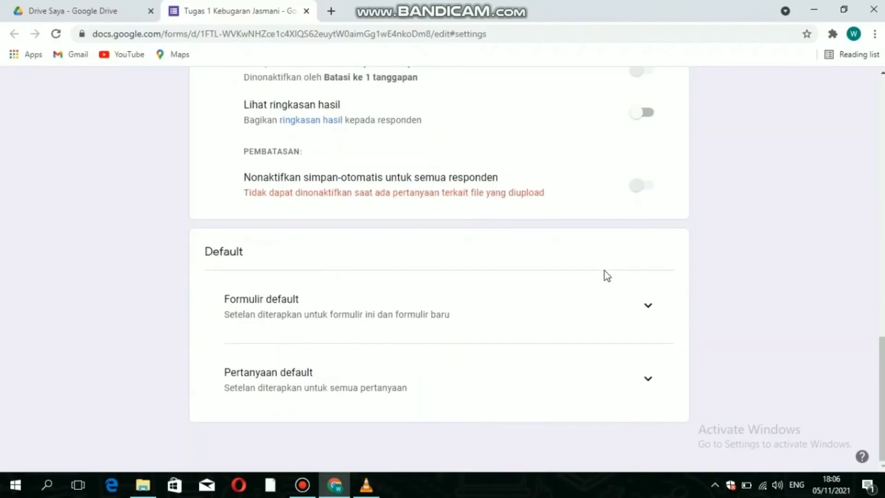
scroll(606, 276, up, 15)
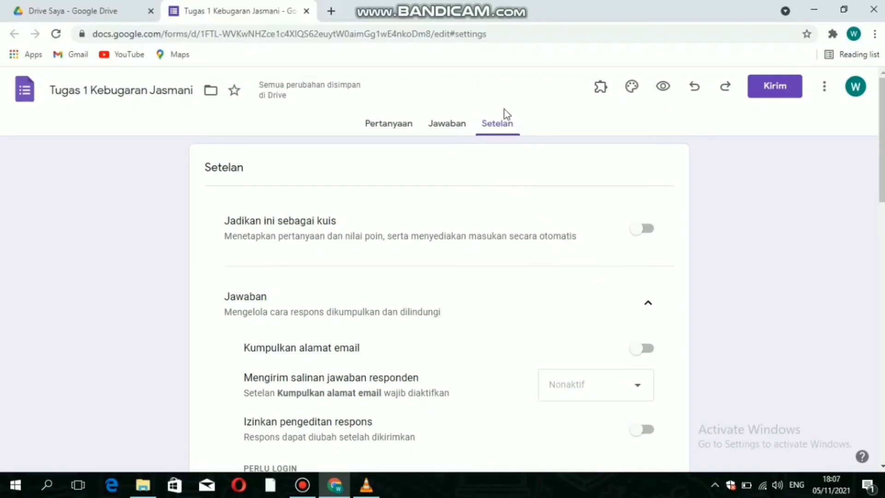
click(659, 97)
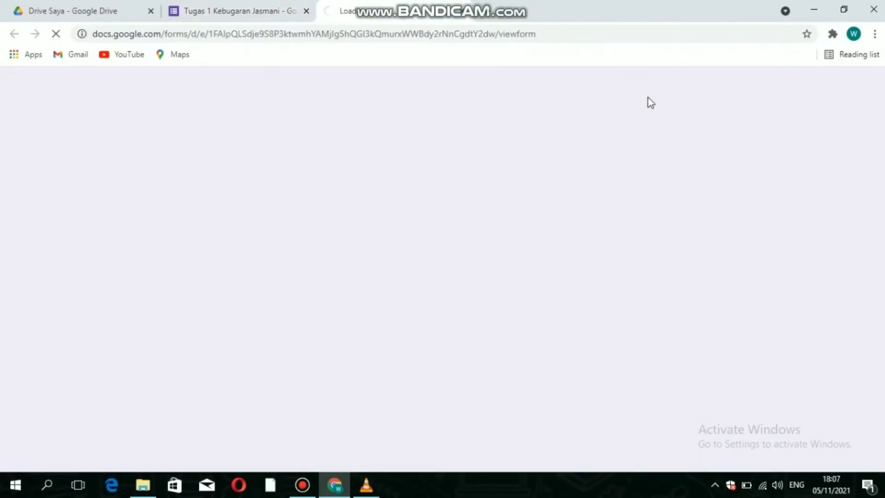
scroll(418, 201, down, 2)
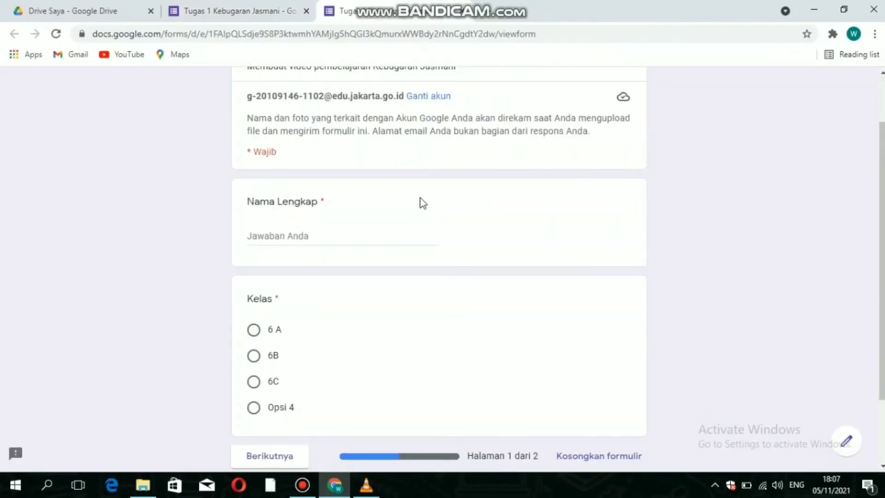
scroll(421, 200, up, 2)
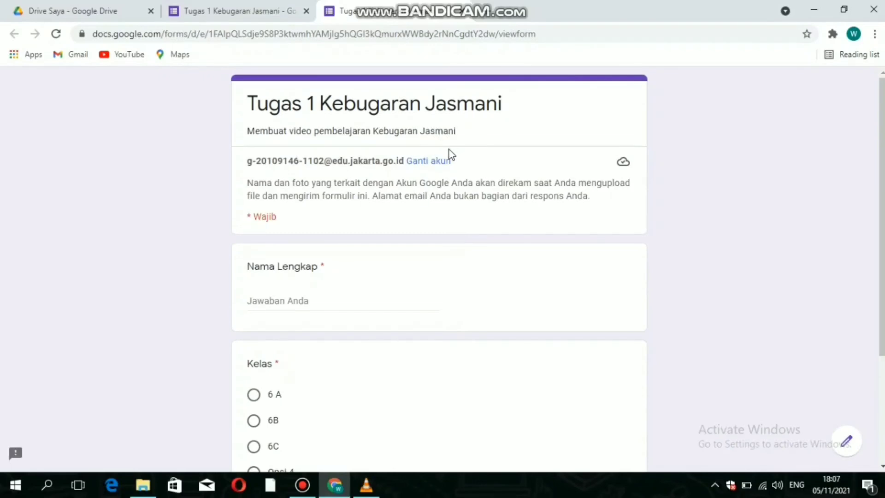
scroll(449, 153, down, 3)
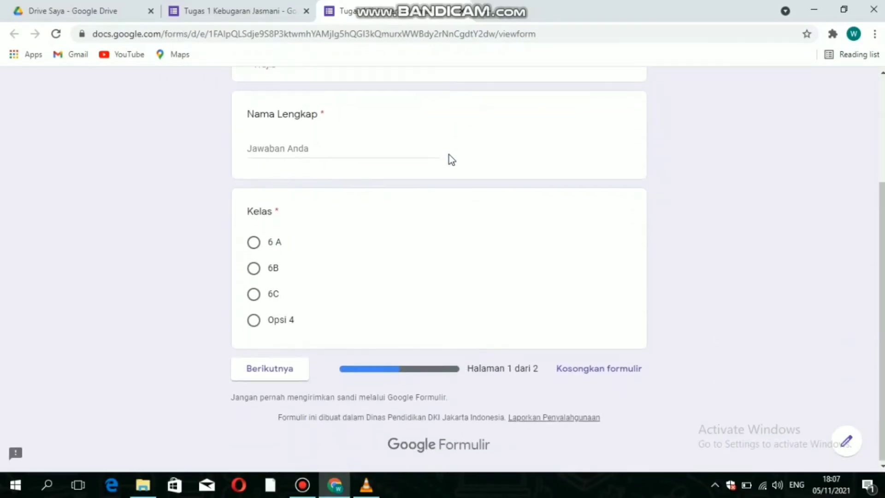
scroll(449, 153, up, 3)
scroll(449, 154, down, 3)
scroll(449, 154, up, 3)
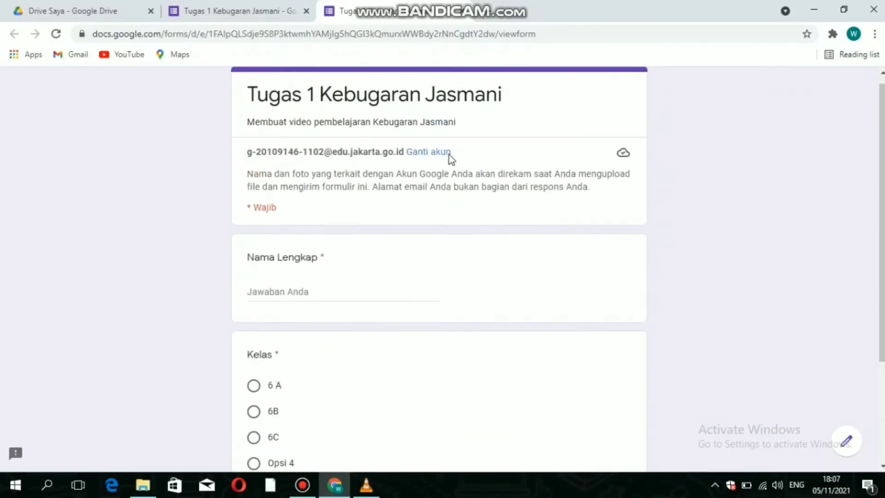
scroll(448, 154, down, 3)
Fill in the full name in the preview, choose class 6 A and continue to the second page
click(293, 151)
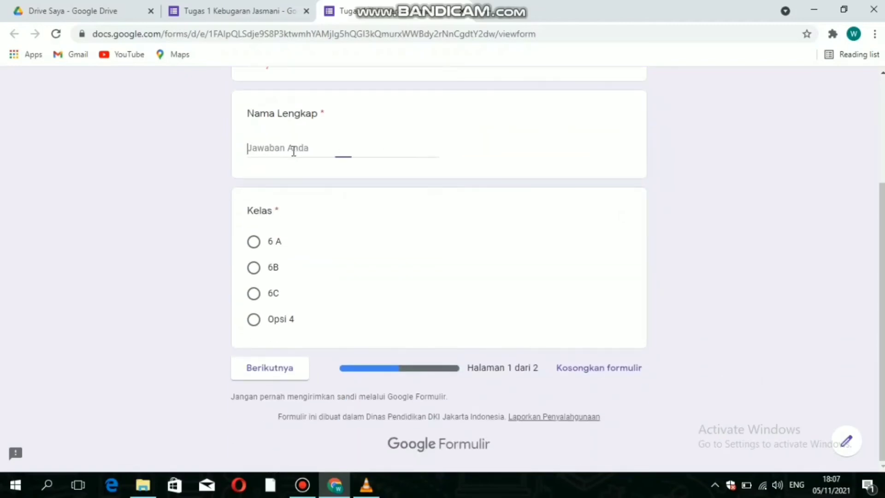
text(deri)
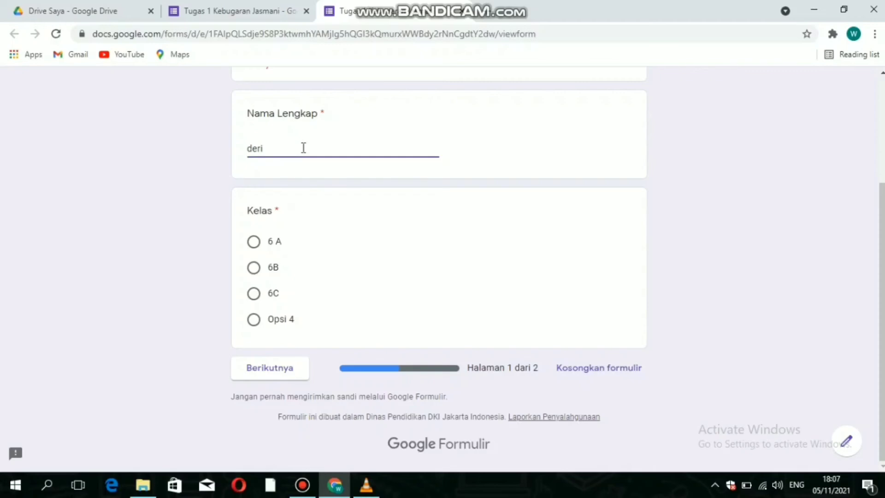
click(254, 247)
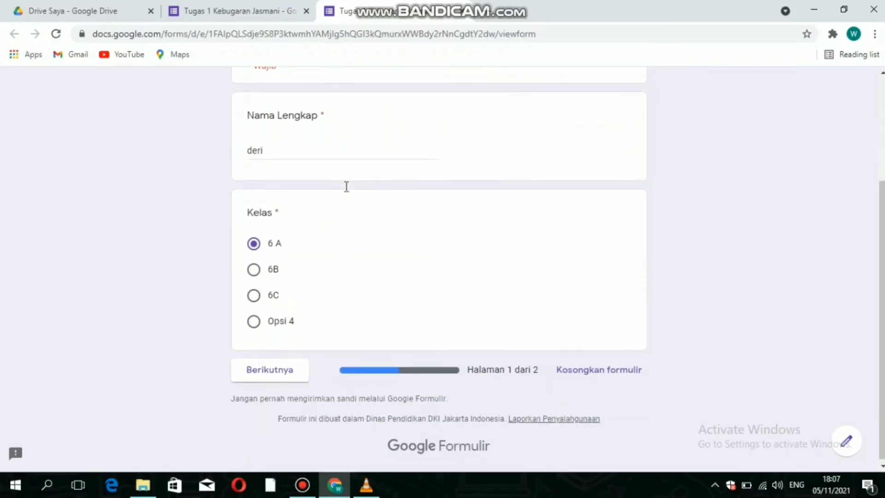
click(296, 367)
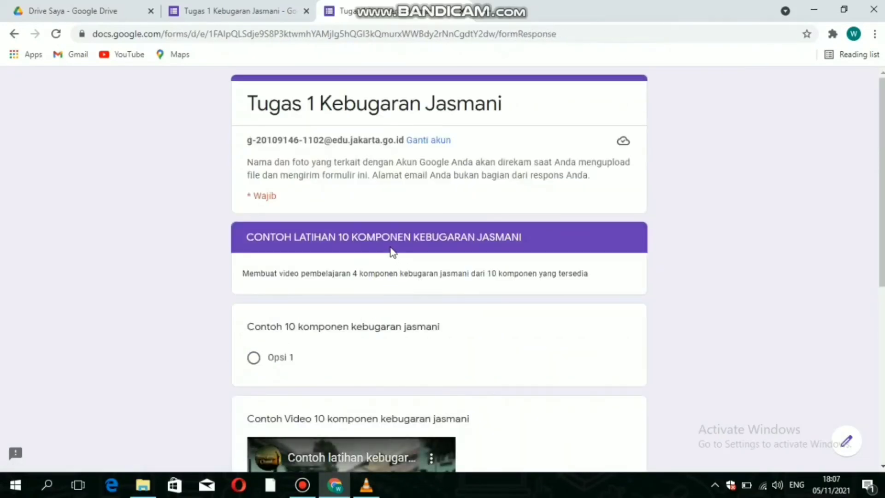
Examine the preview's second page with the example video and upload question, then close the preview
scroll(391, 251, down, 3)
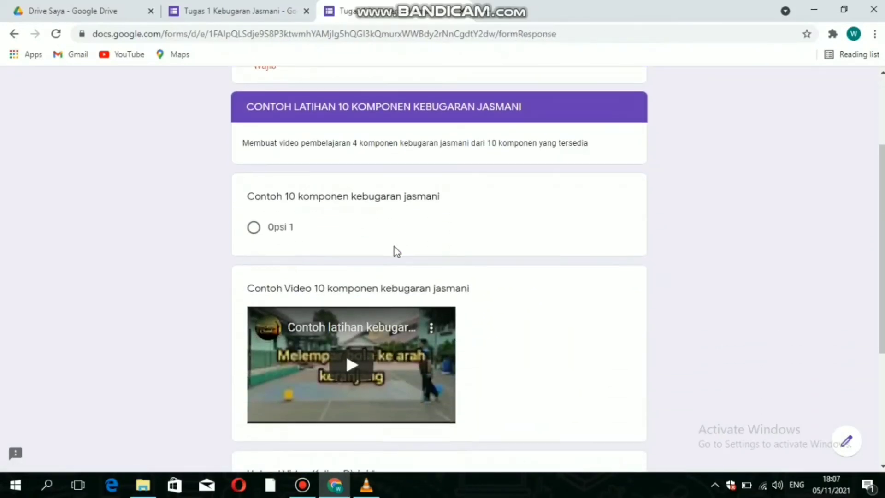
scroll(395, 247, down, 1)
scroll(403, 239, down, 3)
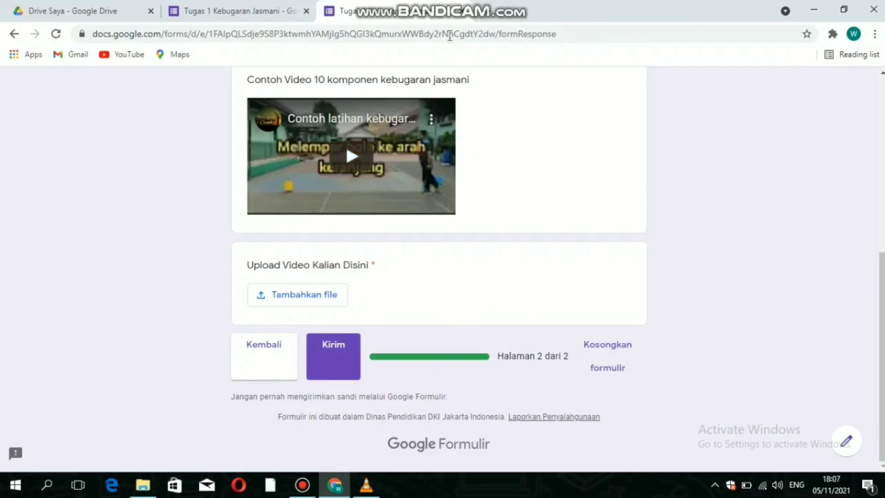
click(463, 11)
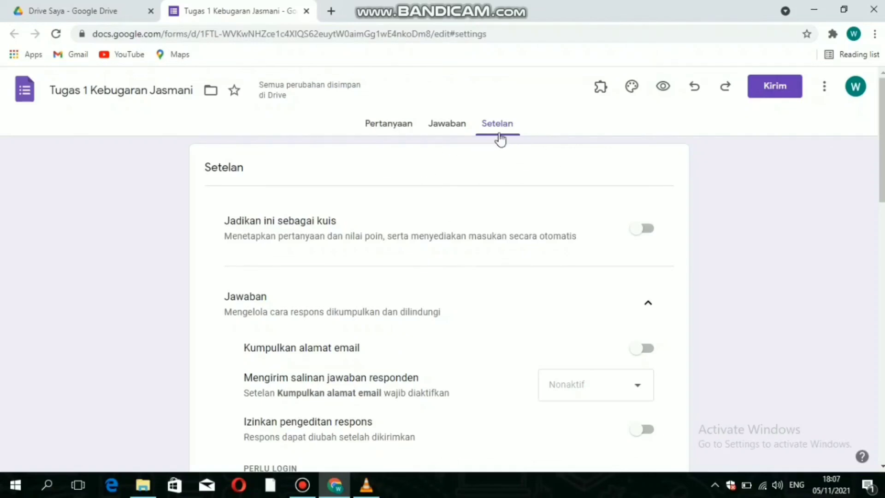
Open the form's theme options and bring up the selection of header images
click(638, 96)
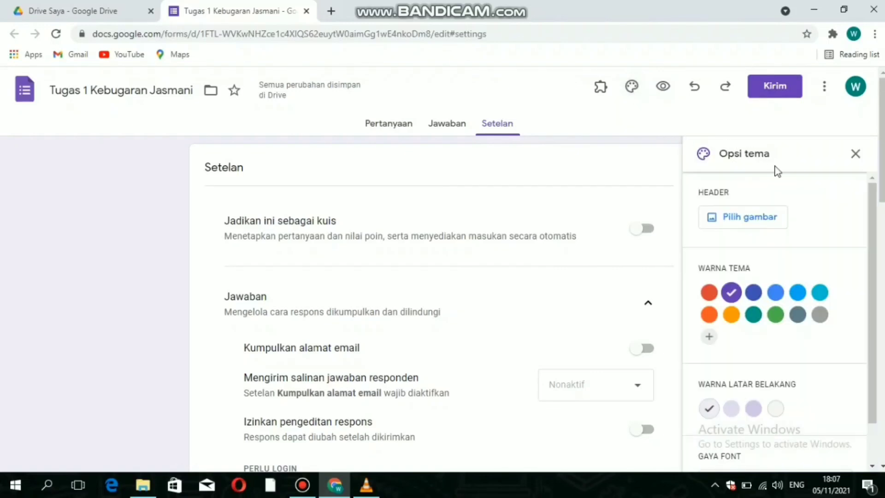
scroll(788, 186, down, 1)
scroll(785, 184, down, 1)
scroll(784, 193, up, 2)
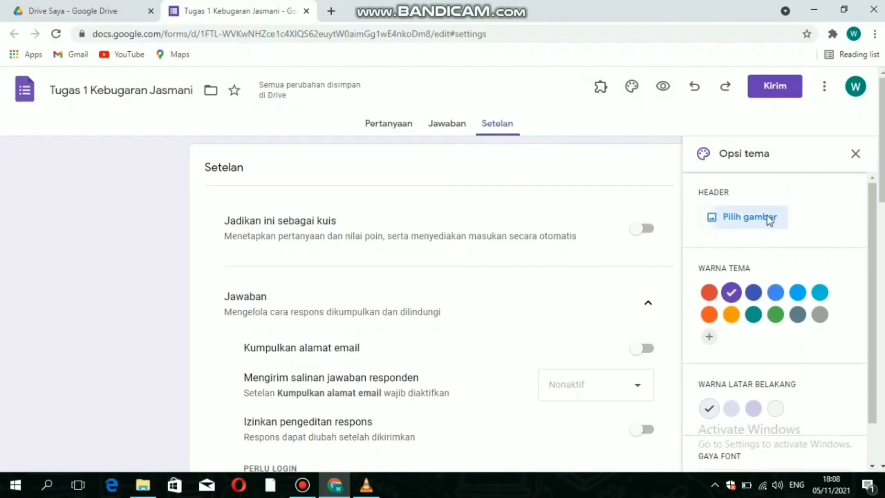
click(762, 215)
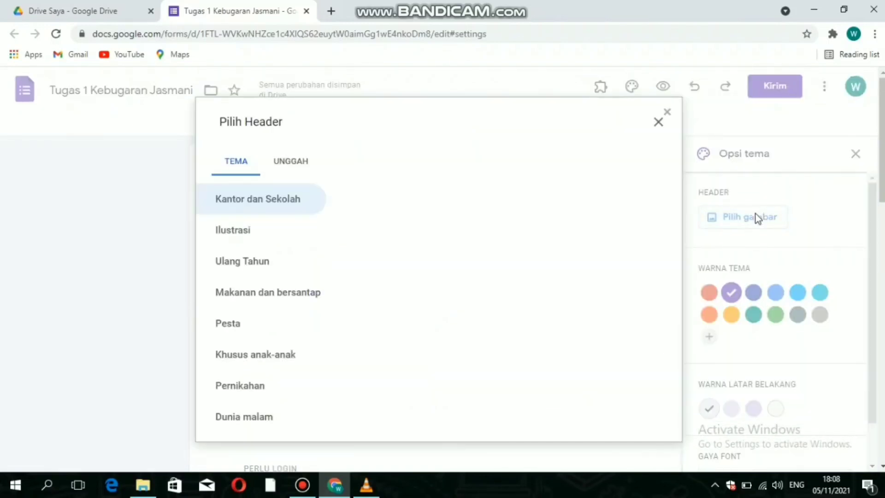
scroll(243, 336, down, 2)
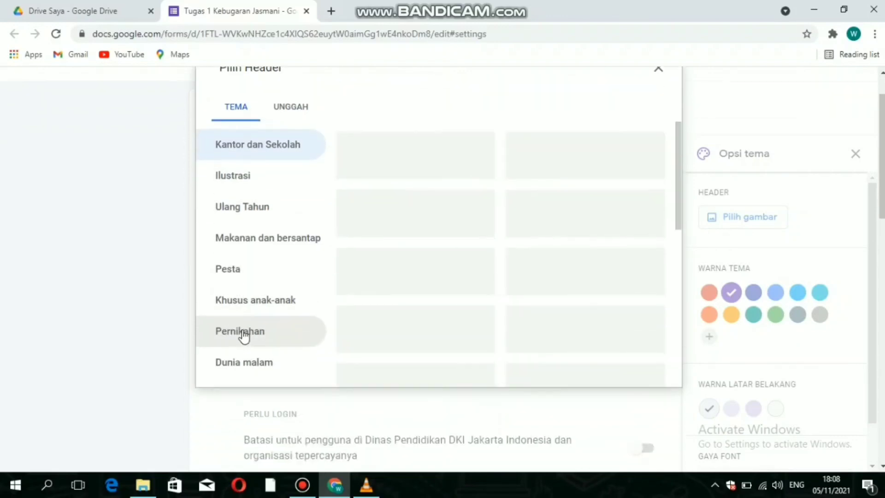
scroll(258, 299, up, 2)
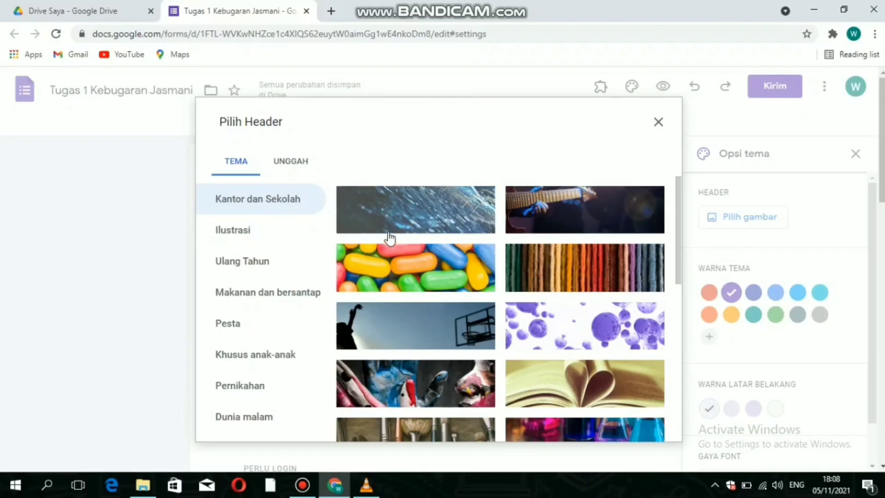
Insert the Ilustrasi header image showing running shoes, a bottle and blue shorts on a turquoise background
click(244, 234)
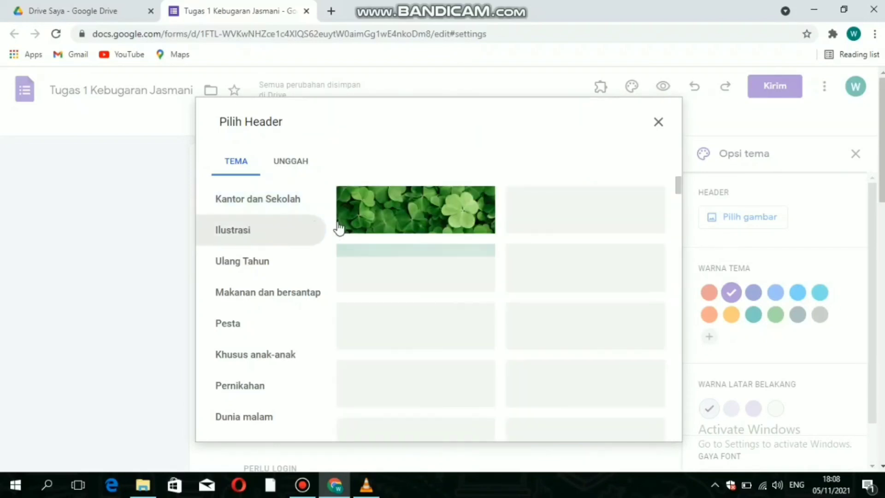
scroll(510, 255, down, 1)
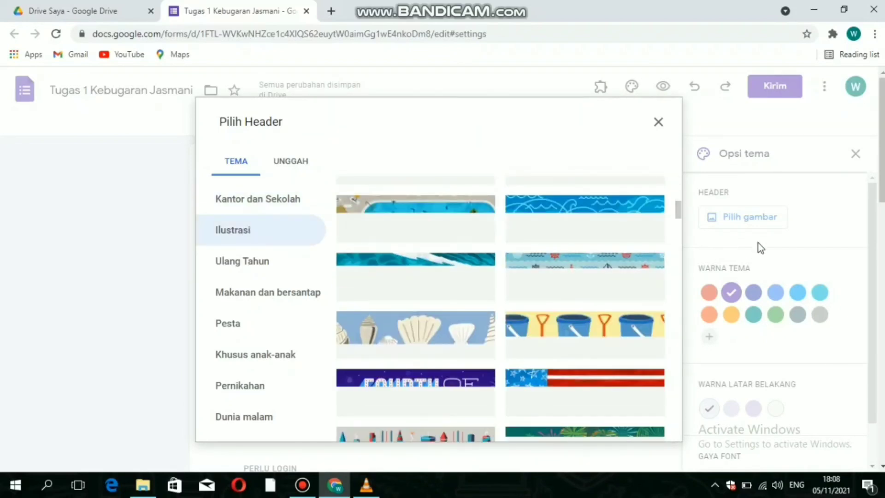
drag(676, 214, 674, 387)
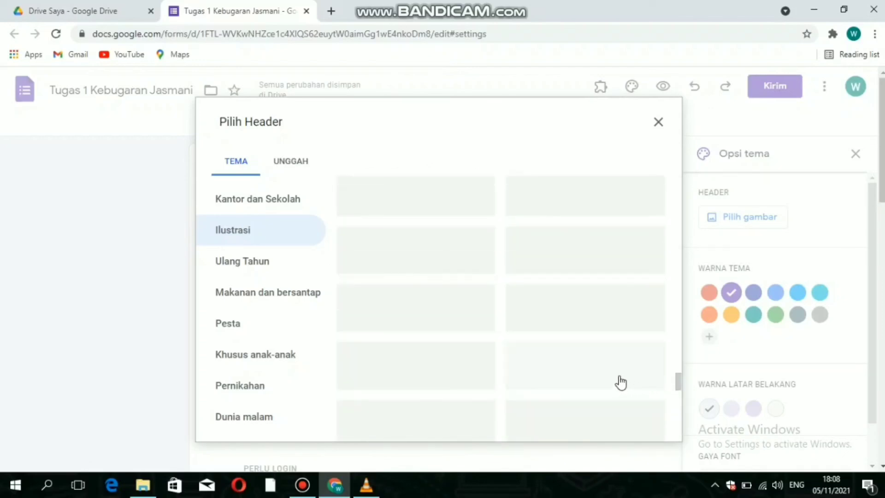
scroll(620, 377, up, 2)
scroll(620, 377, down, 3)
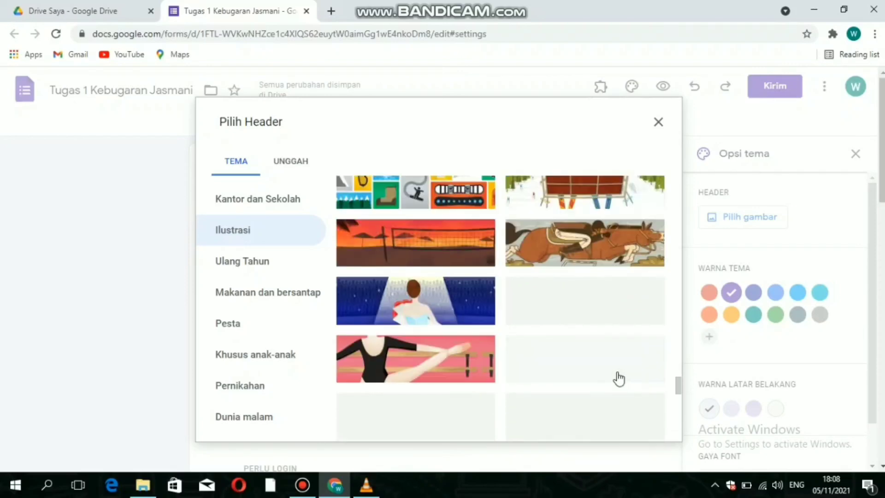
scroll(619, 377, down, 4)
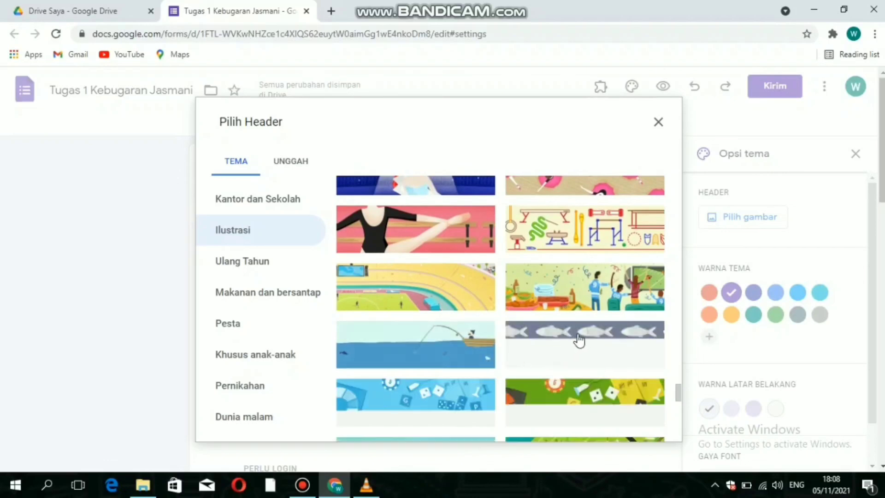
scroll(579, 340, down, 1)
scroll(579, 339, down, 3)
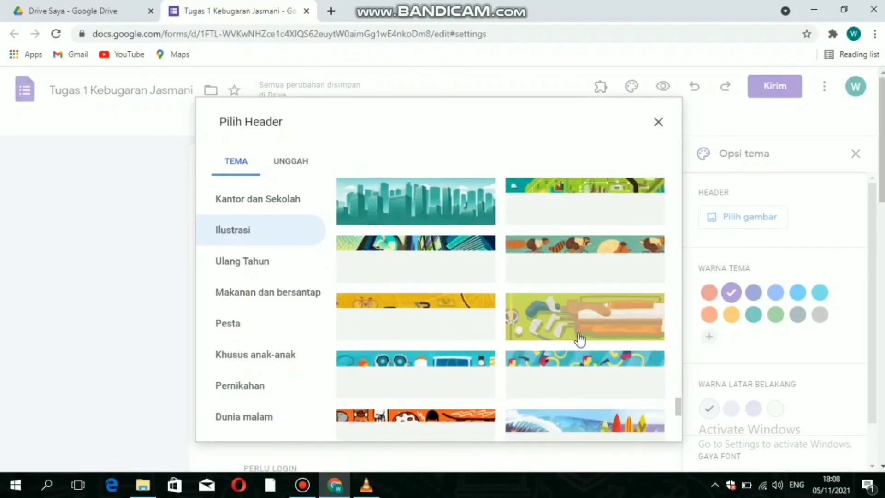
scroll(580, 340, down, 1)
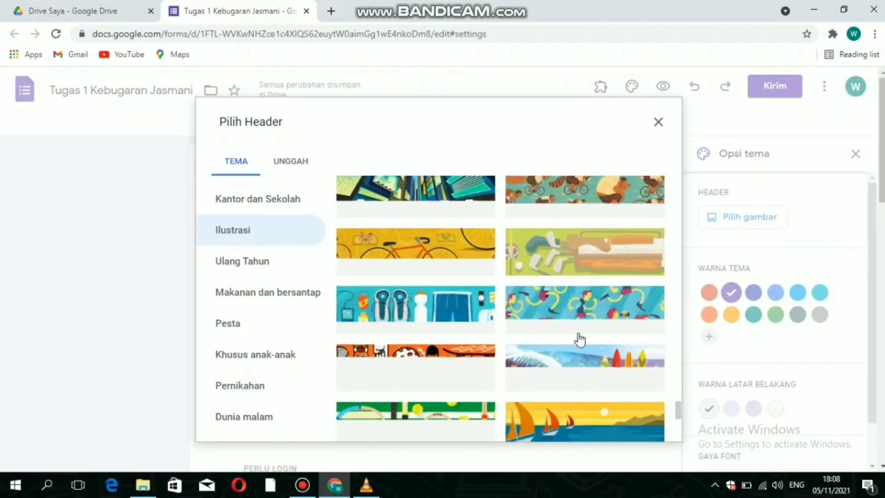
click(435, 317)
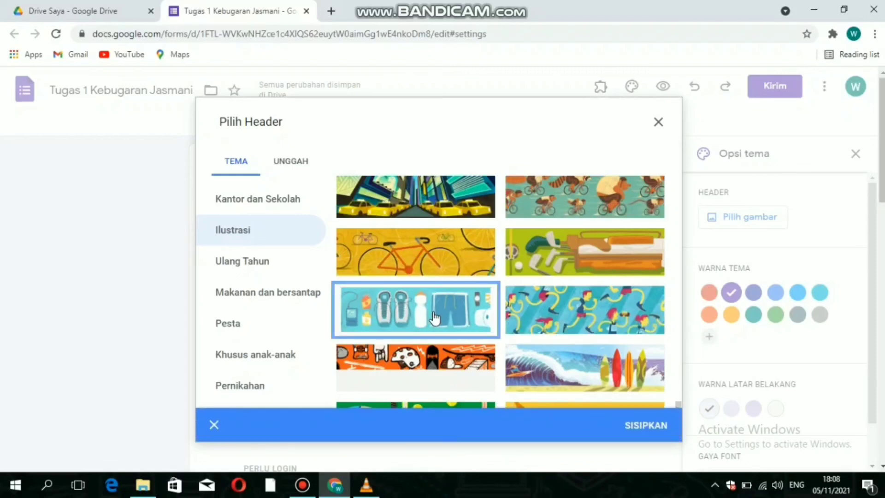
click(638, 426)
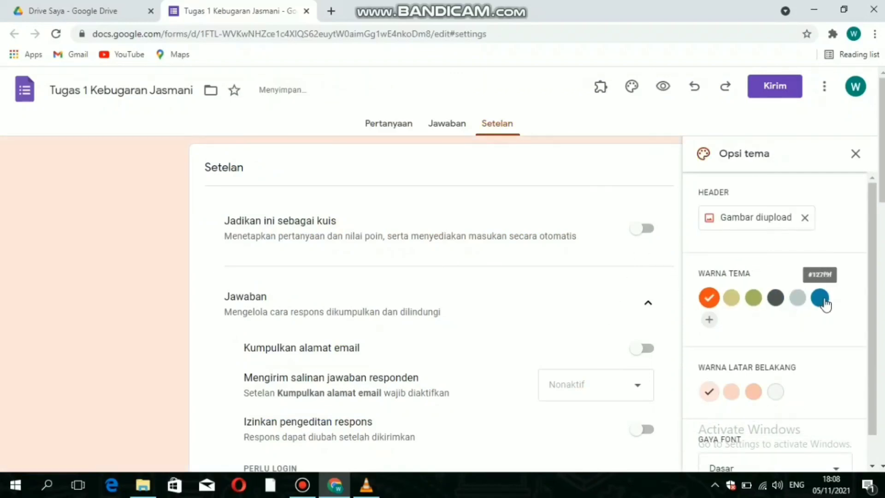
Set the theme colour to the blue #127f9f and the background to its darkest tint
click(822, 300)
click(751, 397)
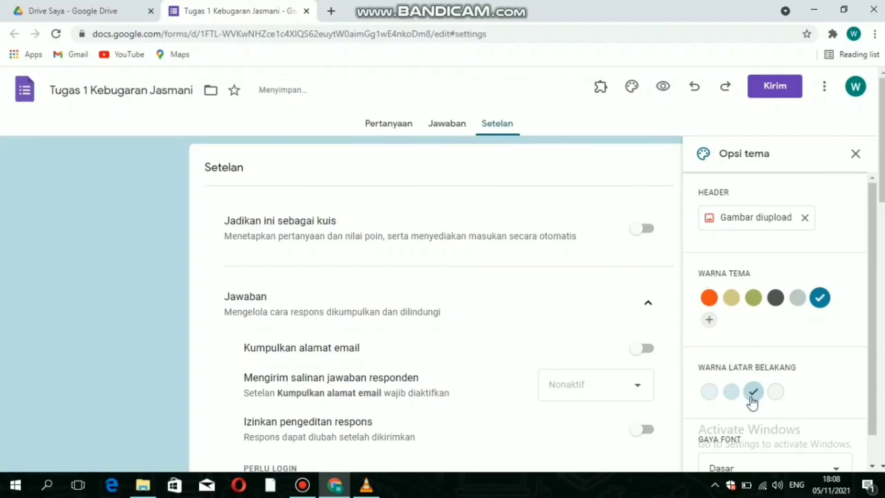
Try the Dekoratif font style, change it to Formal and close the theme options
scroll(766, 381, down, 1)
click(824, 441)
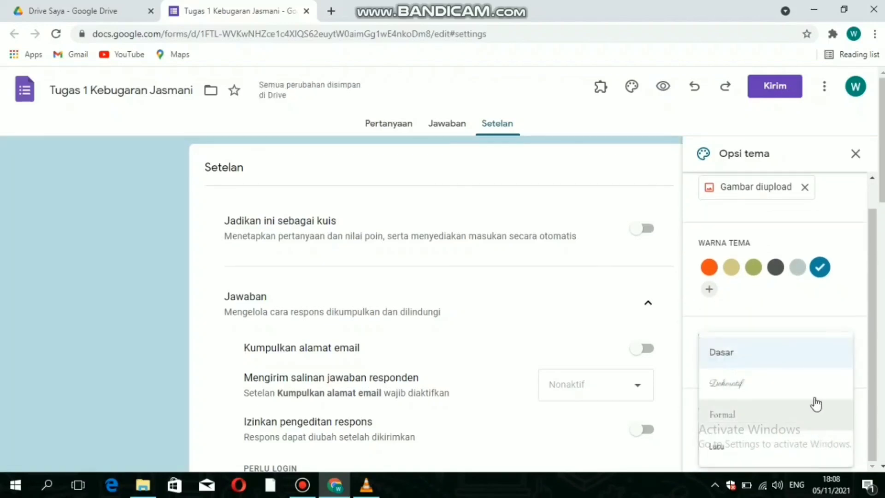
click(753, 382)
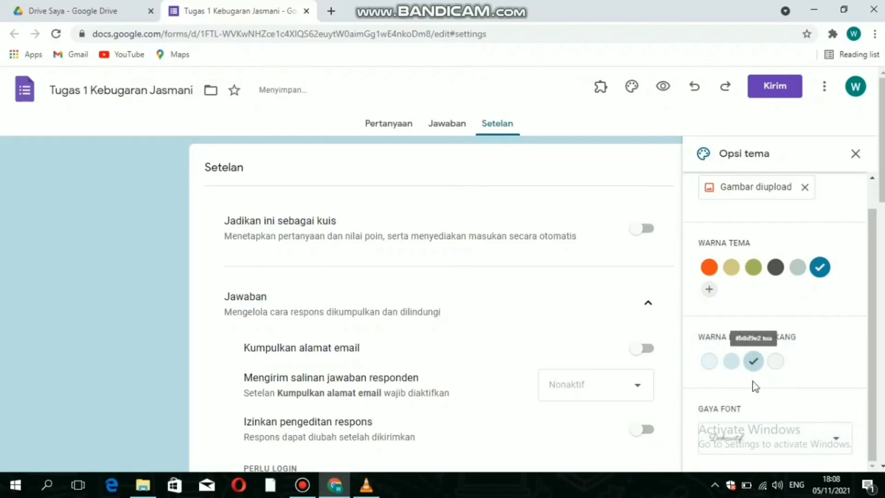
click(762, 441)
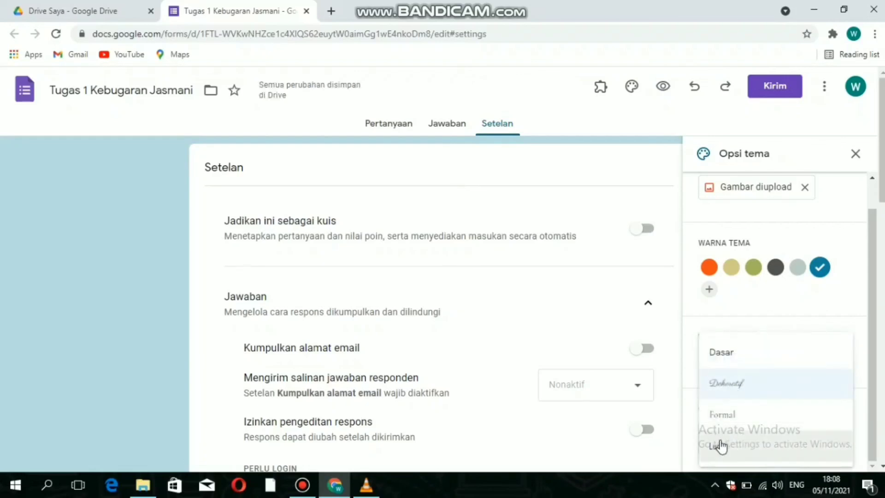
click(732, 413)
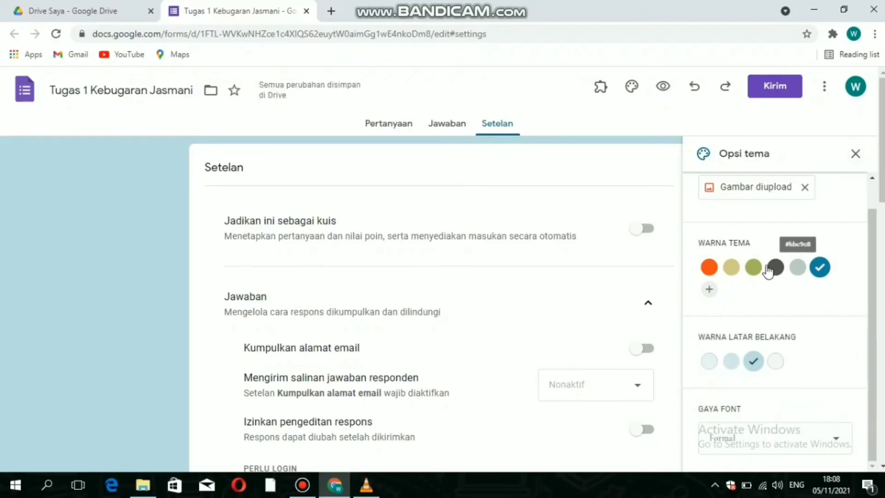
click(856, 156)
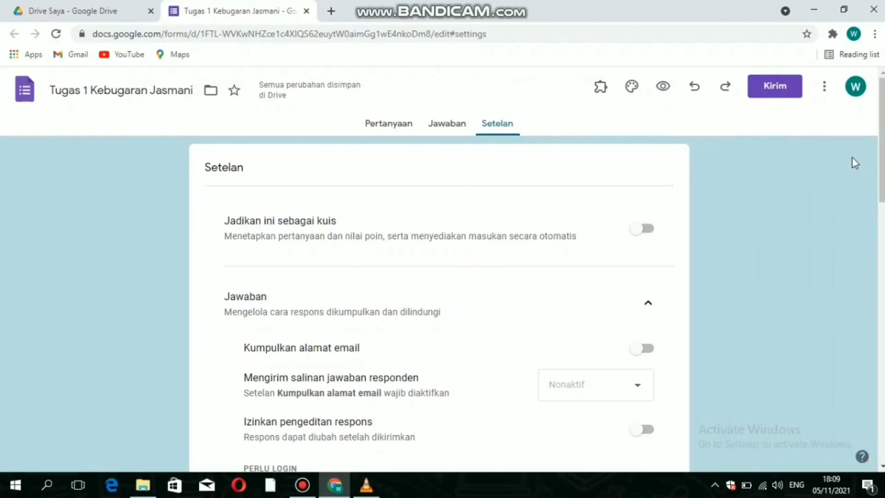
Copy the form's sharing link, shorten its URL, copy the short version and close the send dialog
click(766, 95)
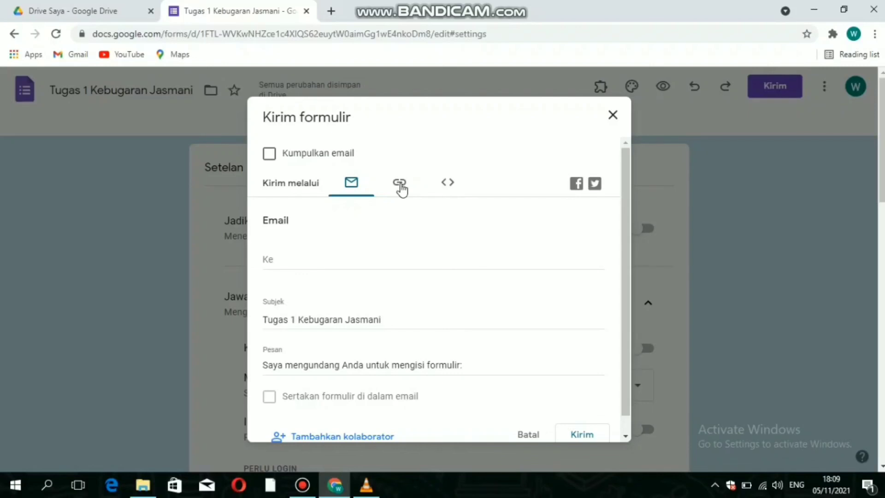
click(400, 184)
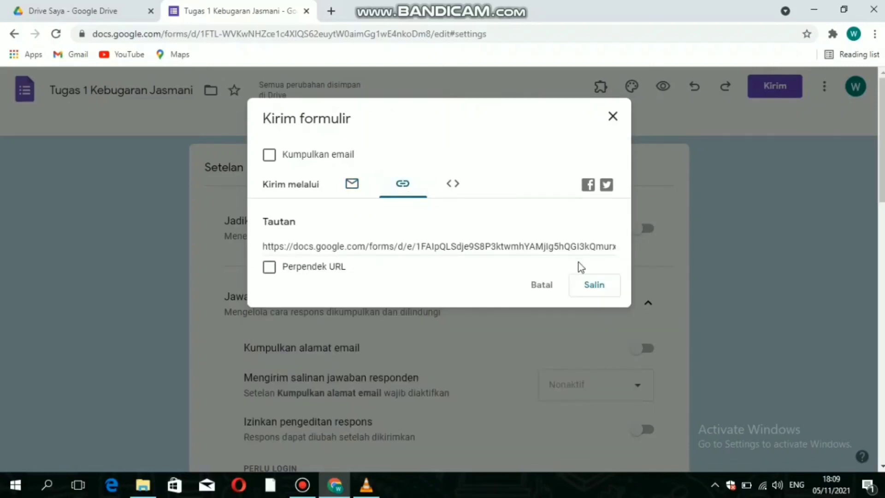
click(597, 288)
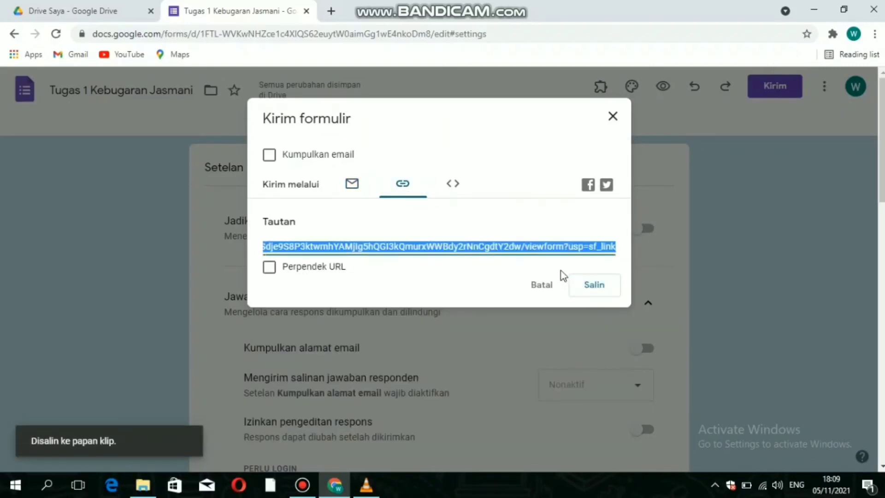
click(269, 268)
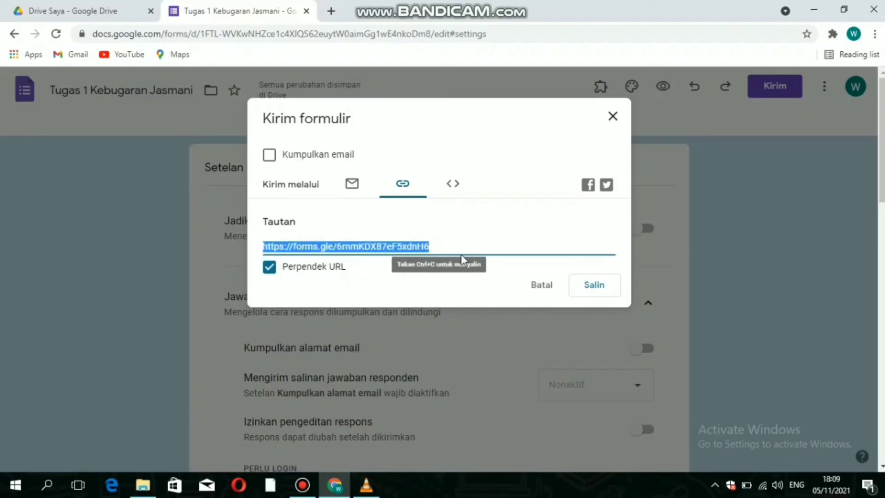
click(590, 290)
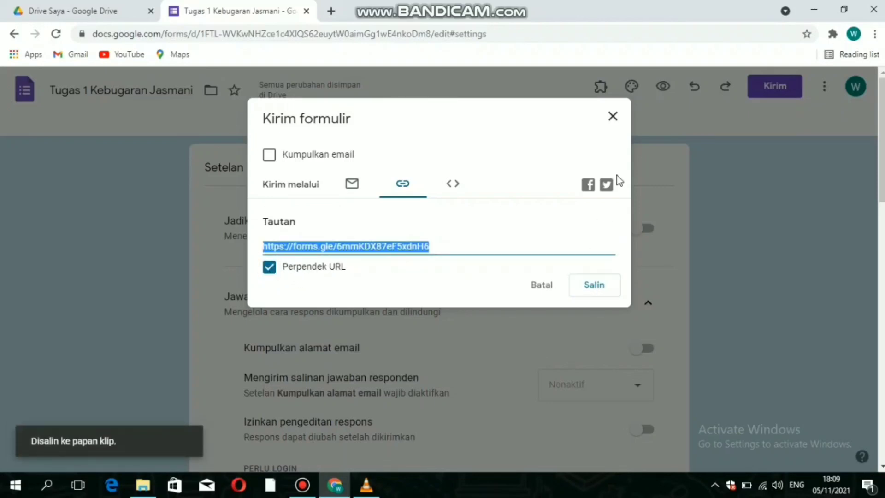
click(612, 117)
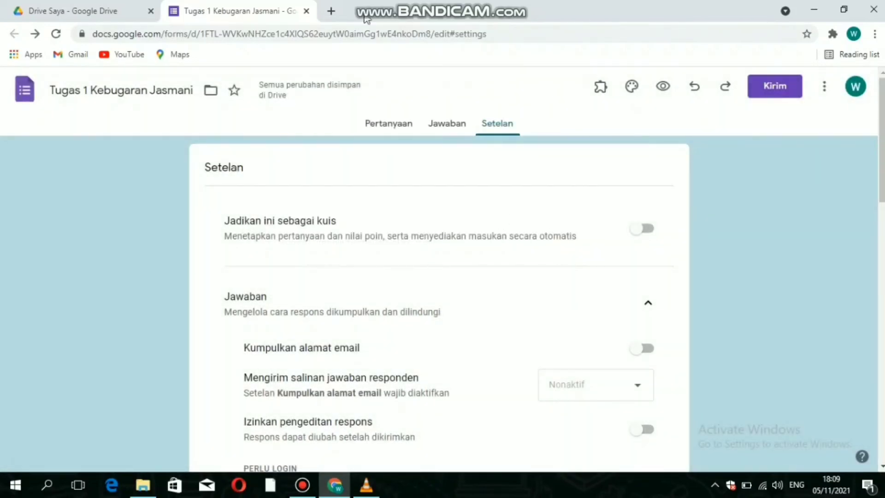
Open a new browser tab
click(335, 13)
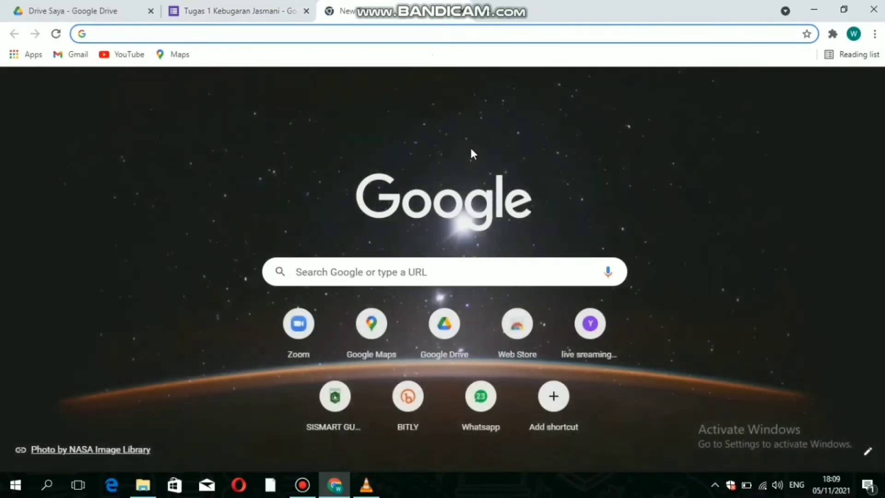